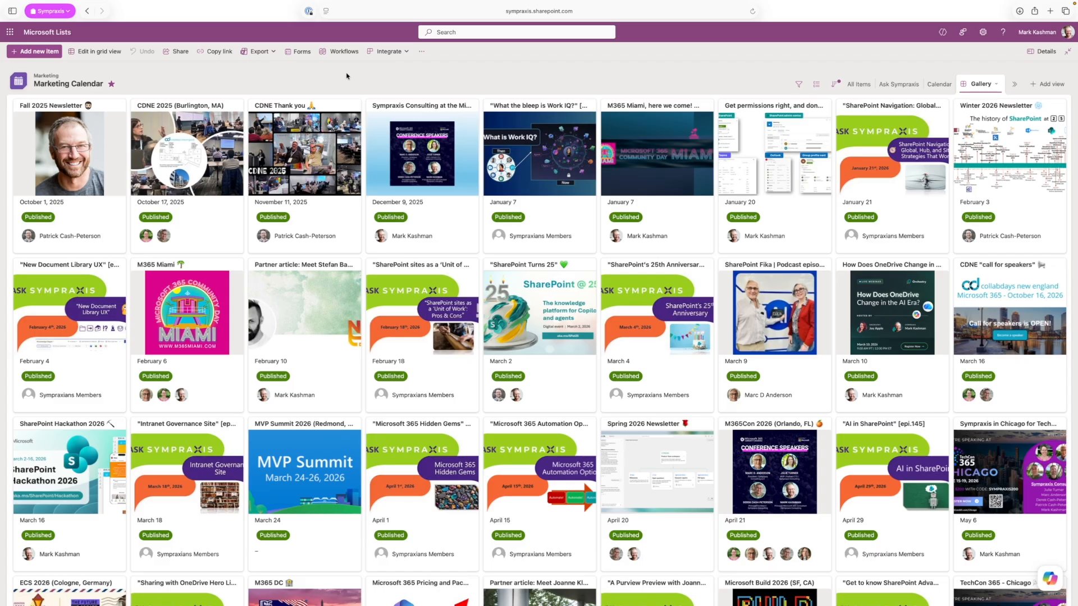
Open the list's workflows and review the run history and owners of the "New item > Teams chat" workflow.
{"action": "left_click", "coordinate": [342, 52]}
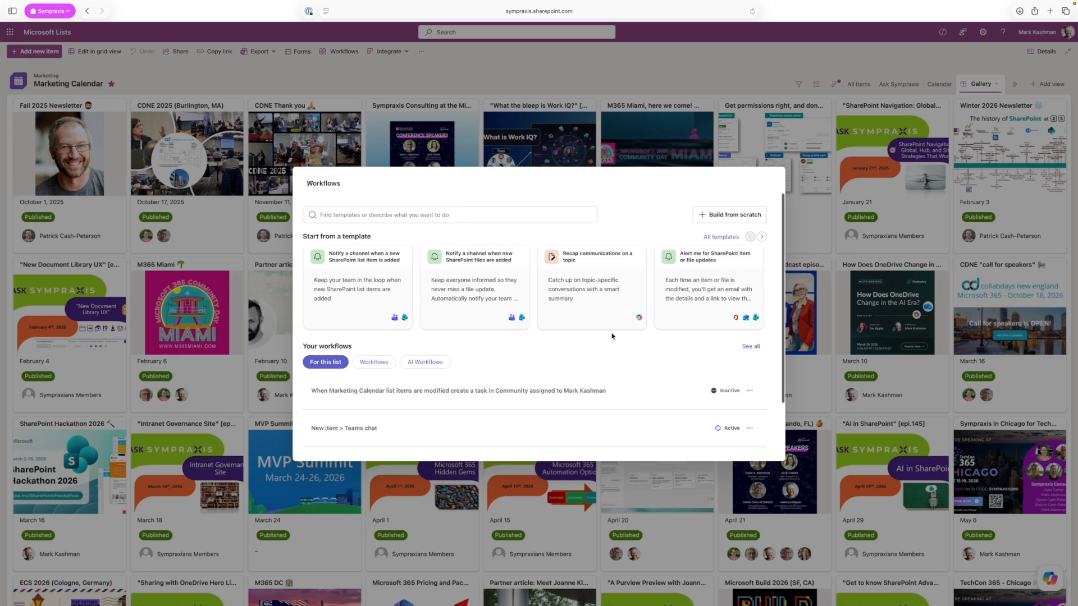
{"action": "scroll", "coordinate": [614, 352], "scroll_direction": "down", "scroll_amount": 3}
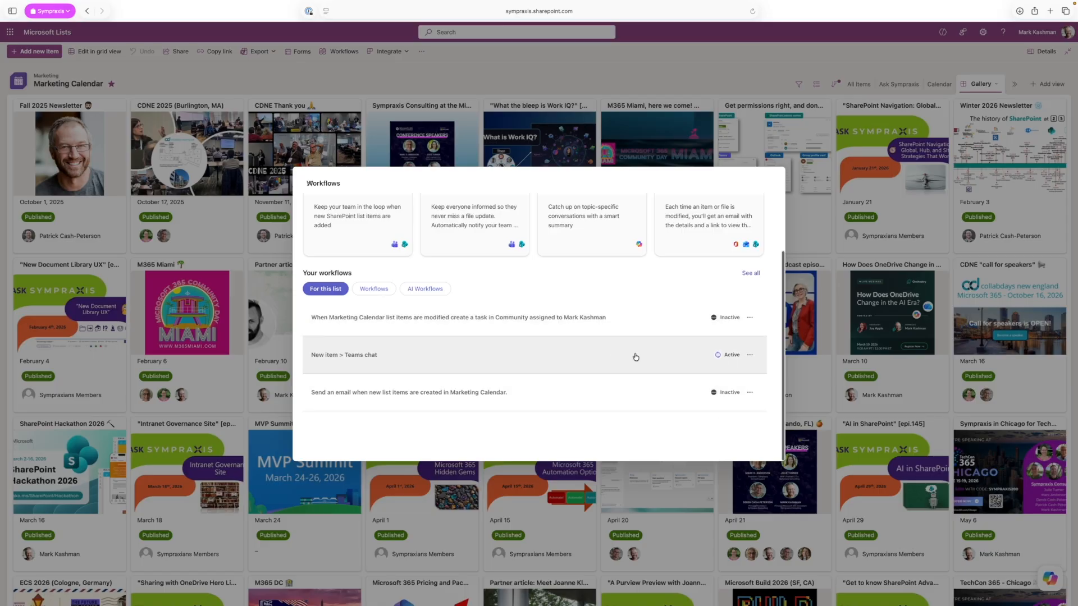
{"action": "left_click", "coordinate": [353, 357]}
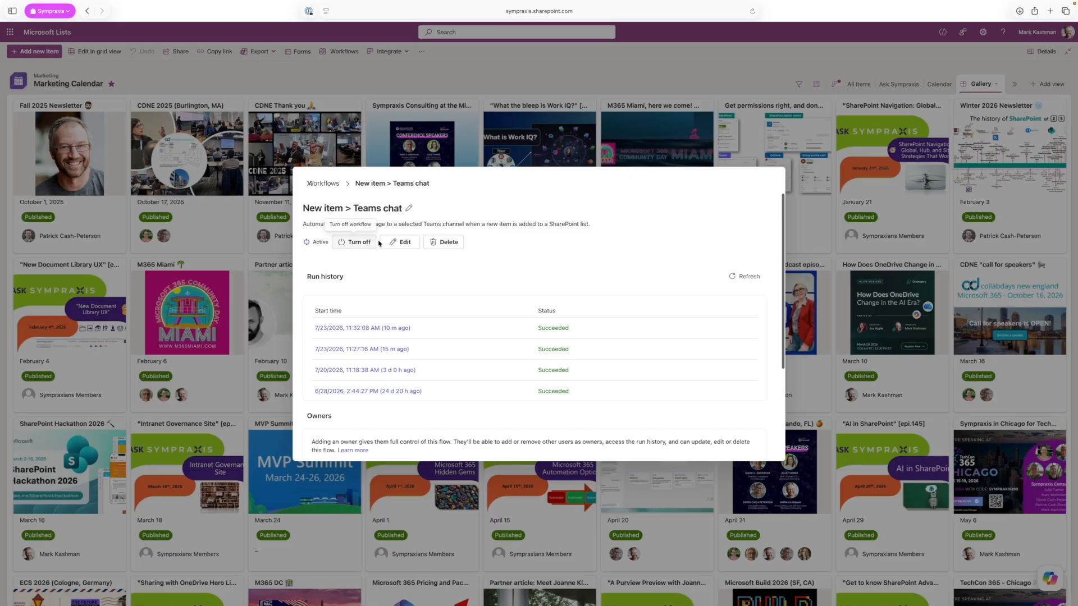
{"action": "scroll", "coordinate": [596, 296], "scroll_direction": "down", "scroll_amount": 5}
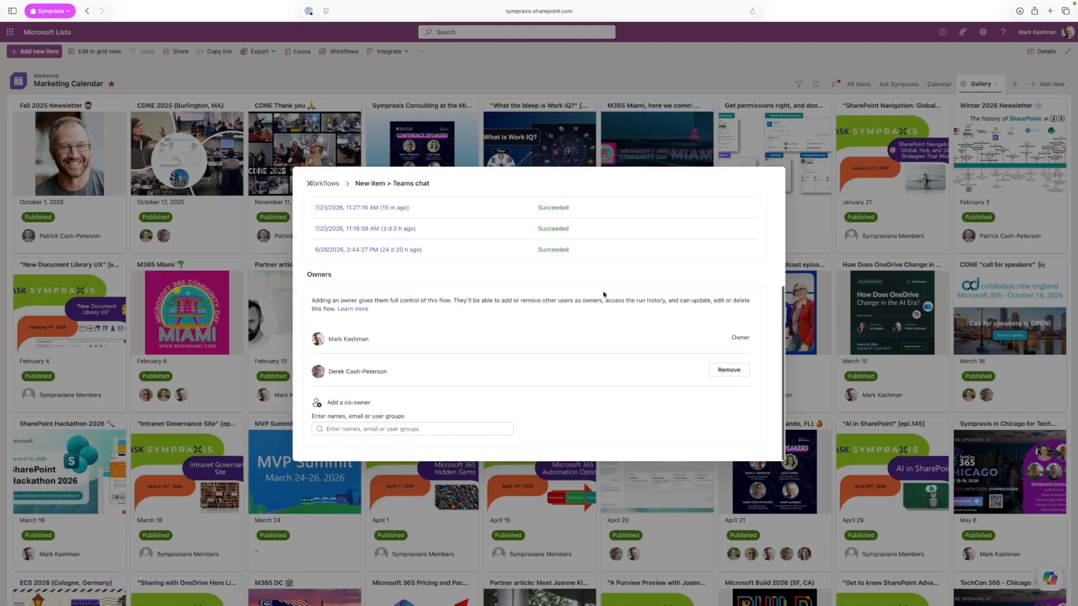
{"action": "scroll", "coordinate": [584, 296], "scroll_direction": "up", "scroll_amount": 5}
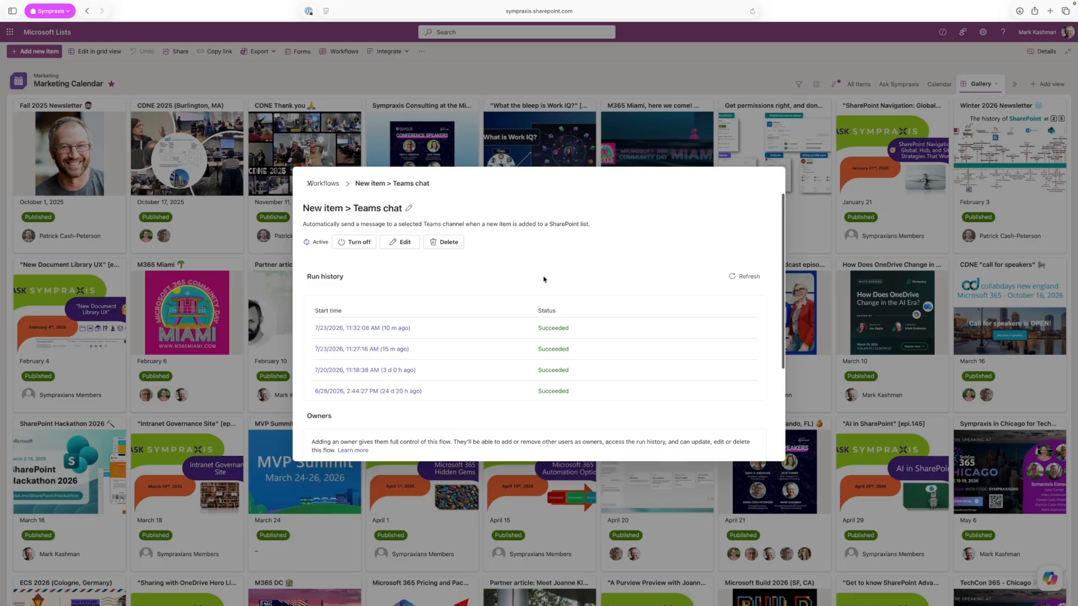
View the editable parameters of the "New item > Teams chat" workflow and return to the workflows overview without saving.
{"action": "left_click", "coordinate": [400, 243]}
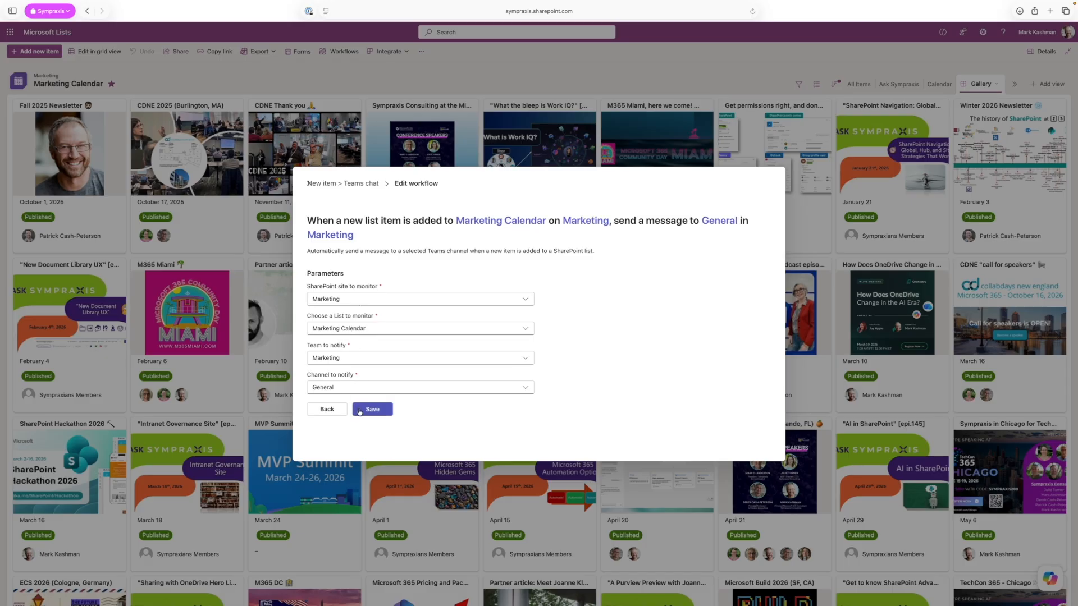
{"action": "left_click", "coordinate": [326, 410]}
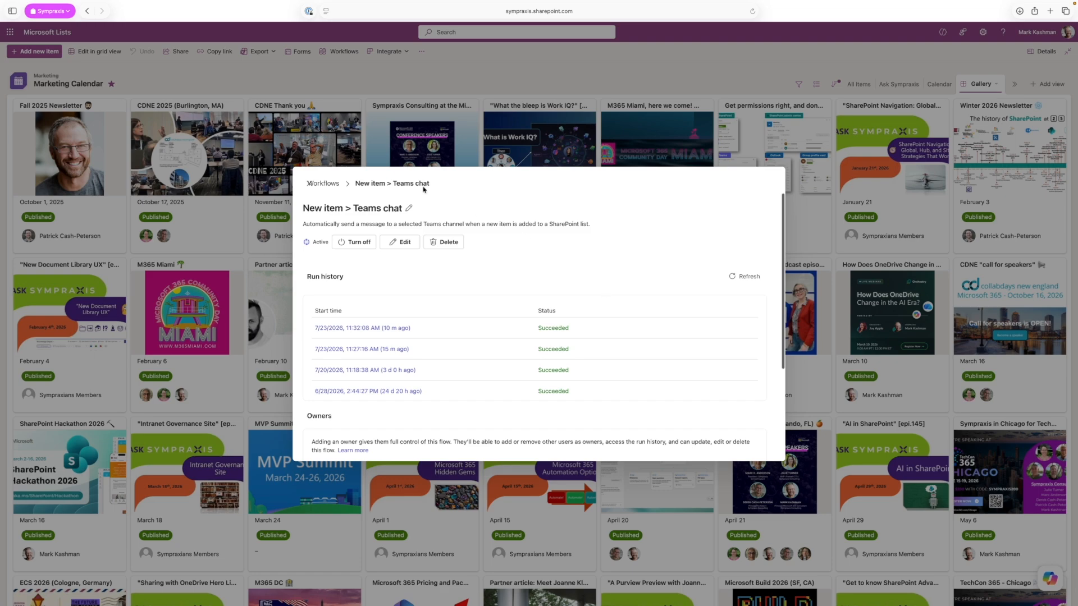
{"action": "left_click", "coordinate": [331, 185]}
Turn on the workflow that creates a task in Community when Marketing Calendar list items are modified.
{"action": "scroll", "coordinate": [660, 353], "scroll_direction": "down", "scroll_amount": 3}
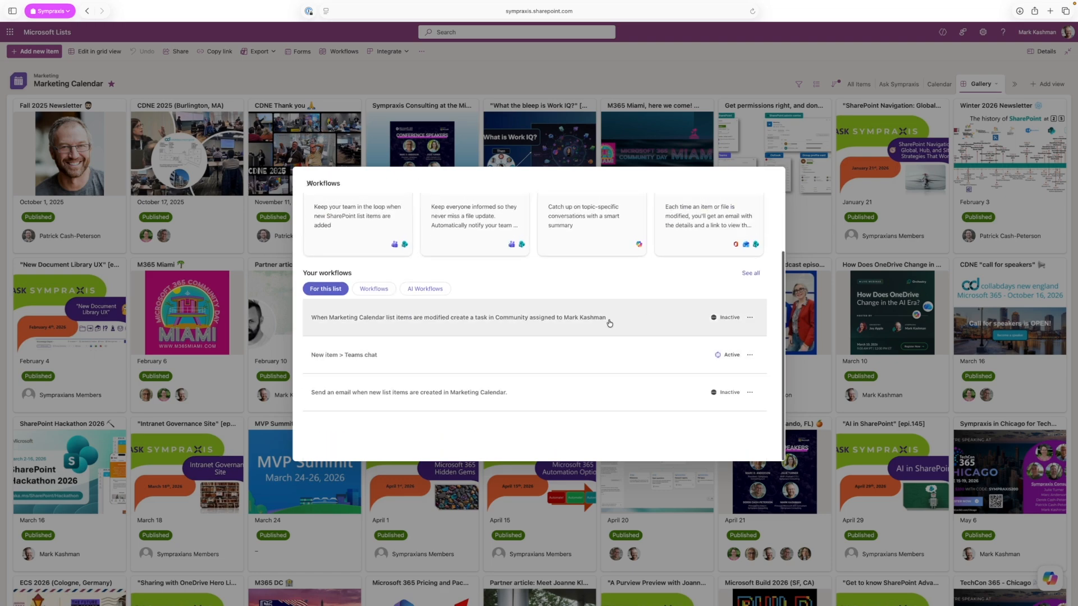
{"action": "left_click", "coordinate": [533, 318]}
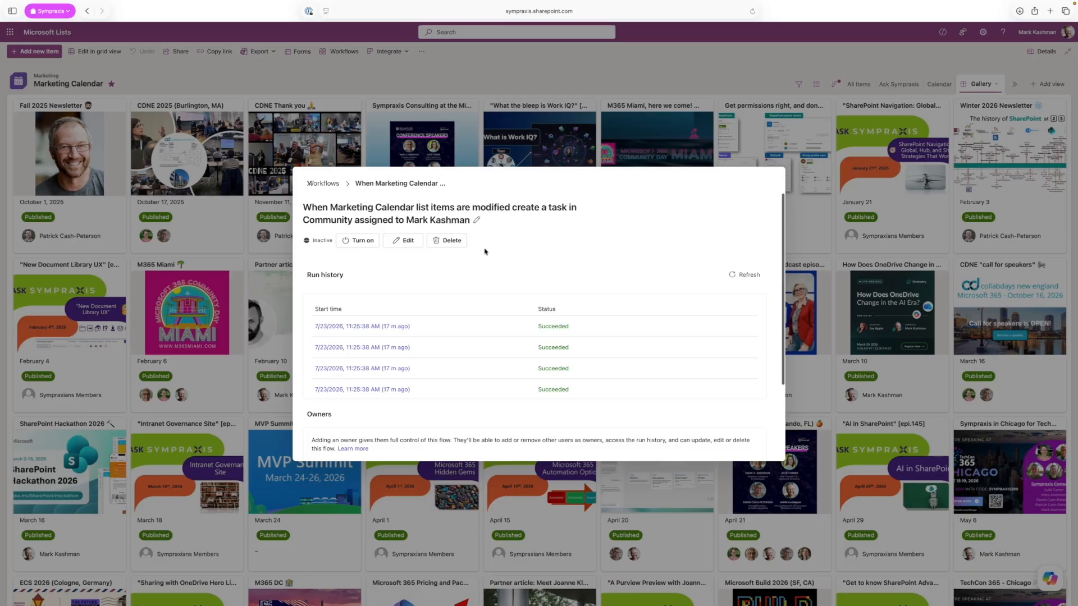
{"action": "left_click", "coordinate": [360, 240]}
Examine the Community task workflow's run history, owners, trigger and action settings, and return to the workflows overview.
{"action": "scroll", "coordinate": [593, 301], "scroll_direction": "down", "scroll_amount": 1}
{"action": "scroll", "coordinate": [594, 301], "scroll_direction": "down", "scroll_amount": 10}
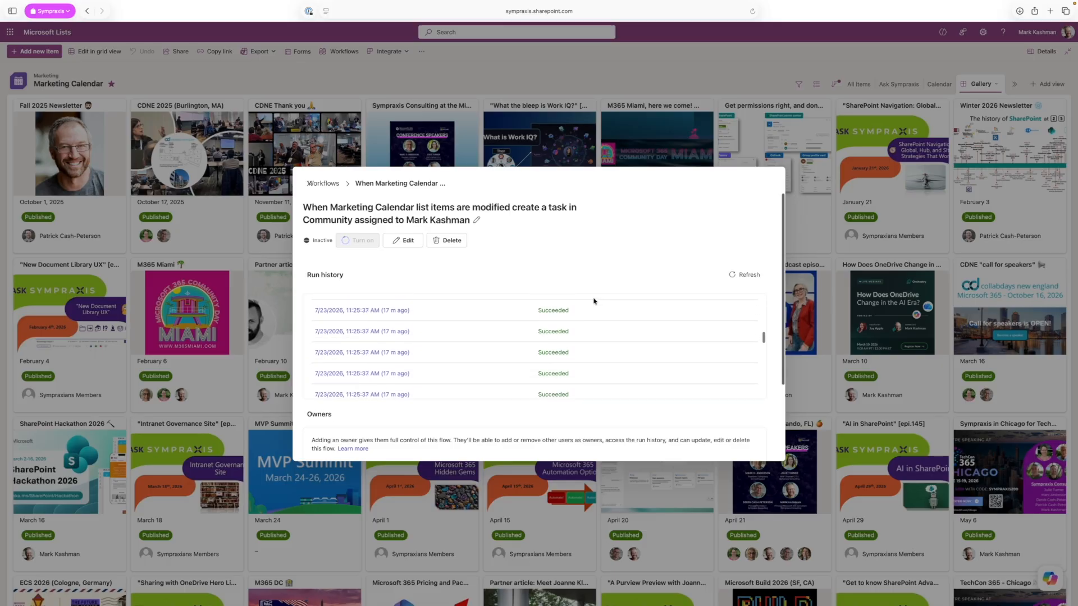
{"action": "scroll", "coordinate": [482, 430], "scroll_direction": "down", "scroll_amount": 3}
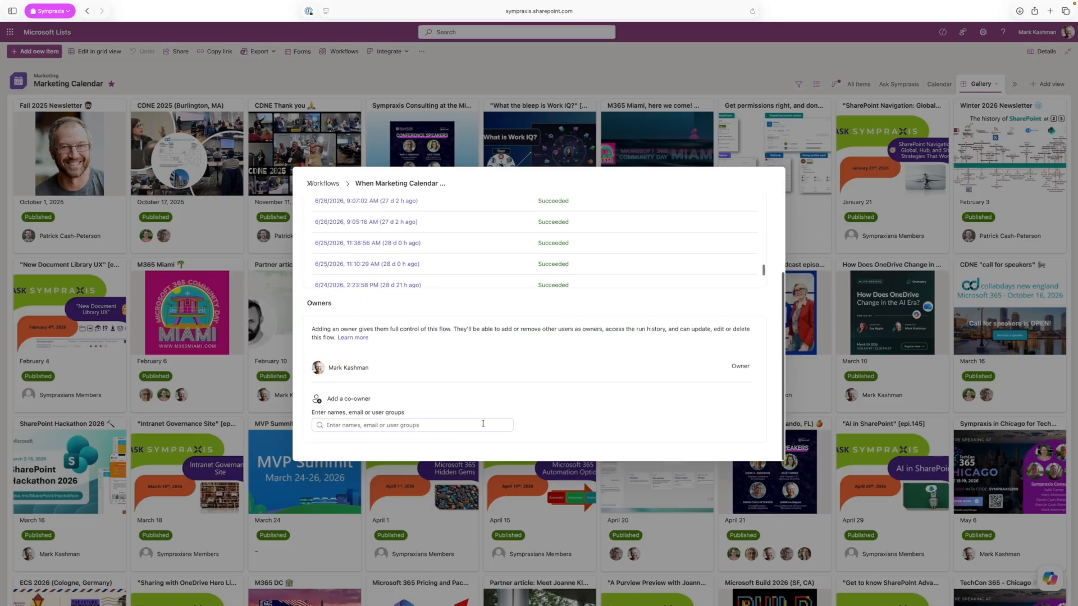
{"action": "scroll", "coordinate": [493, 390], "scroll_direction": "up", "scroll_amount": 3}
{"action": "left_click", "coordinate": [404, 241]}
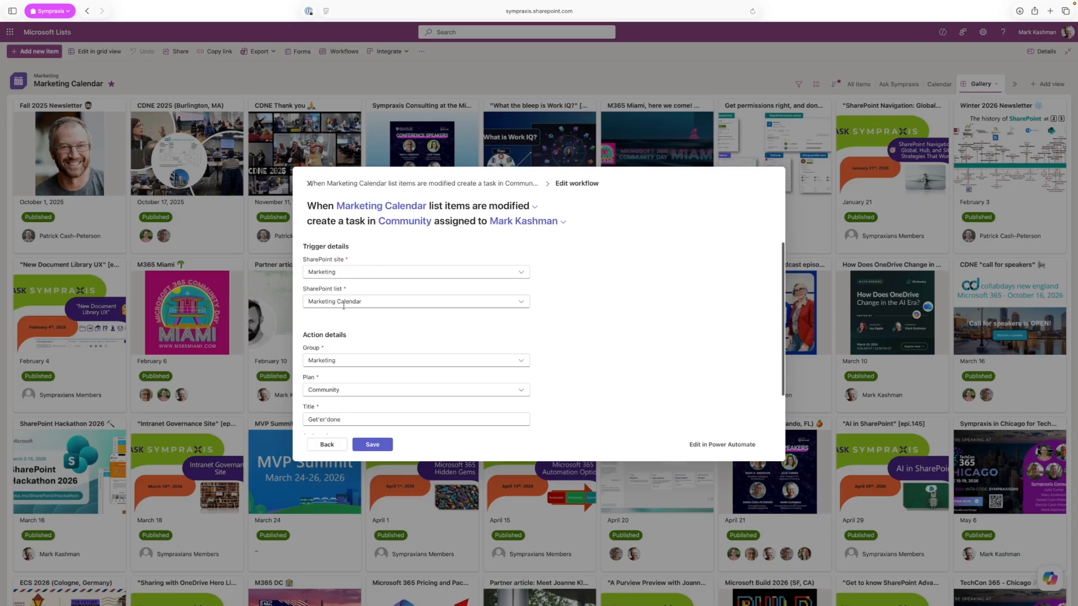
{"action": "scroll", "coordinate": [573, 298], "scroll_direction": "down", "scroll_amount": 2}
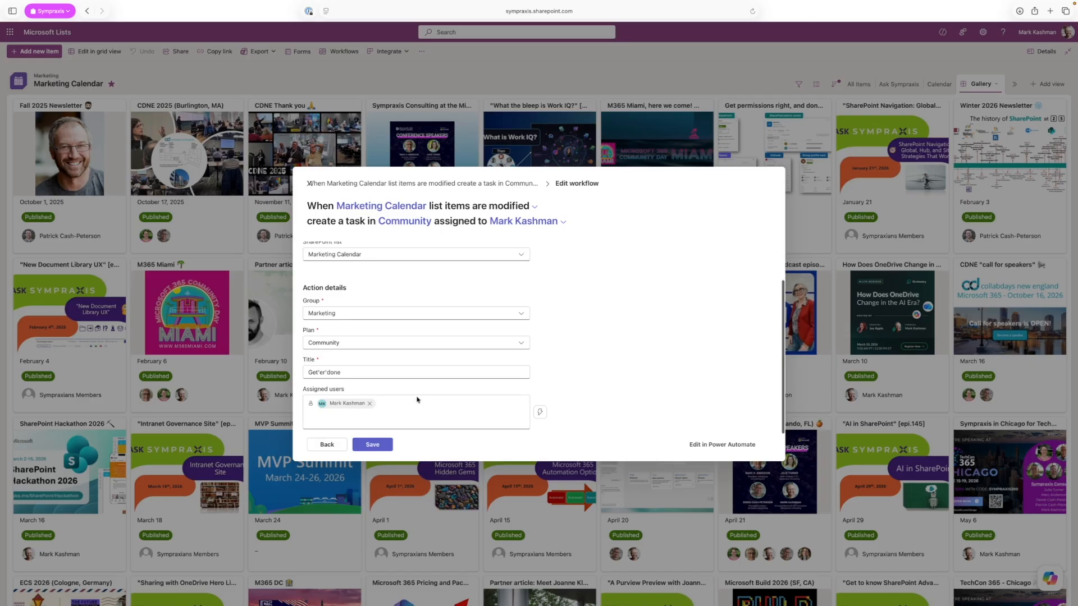
{"action": "left_click", "coordinate": [328, 445]}
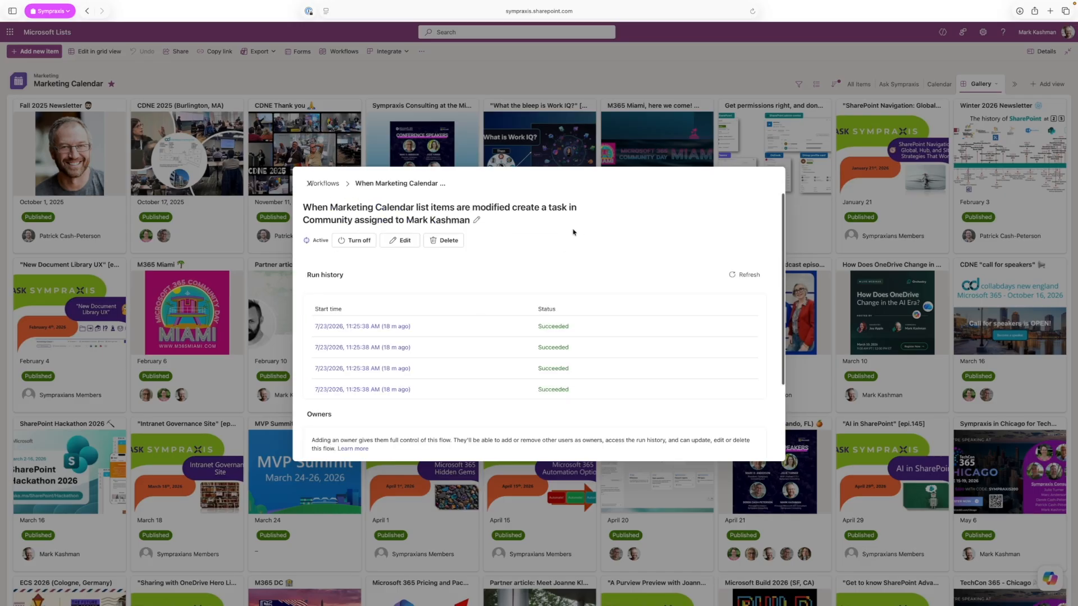
{"action": "left_click", "coordinate": [330, 184]}
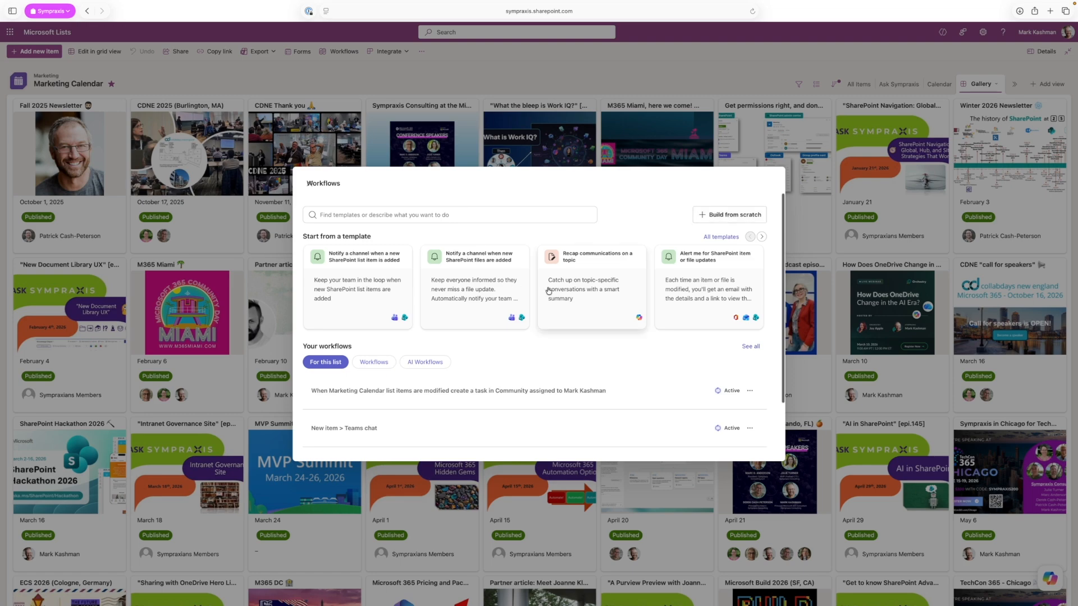
Start a workflow from scratch with the SharePoint trigger "A list item is created".
{"action": "left_click", "coordinate": [726, 217]}
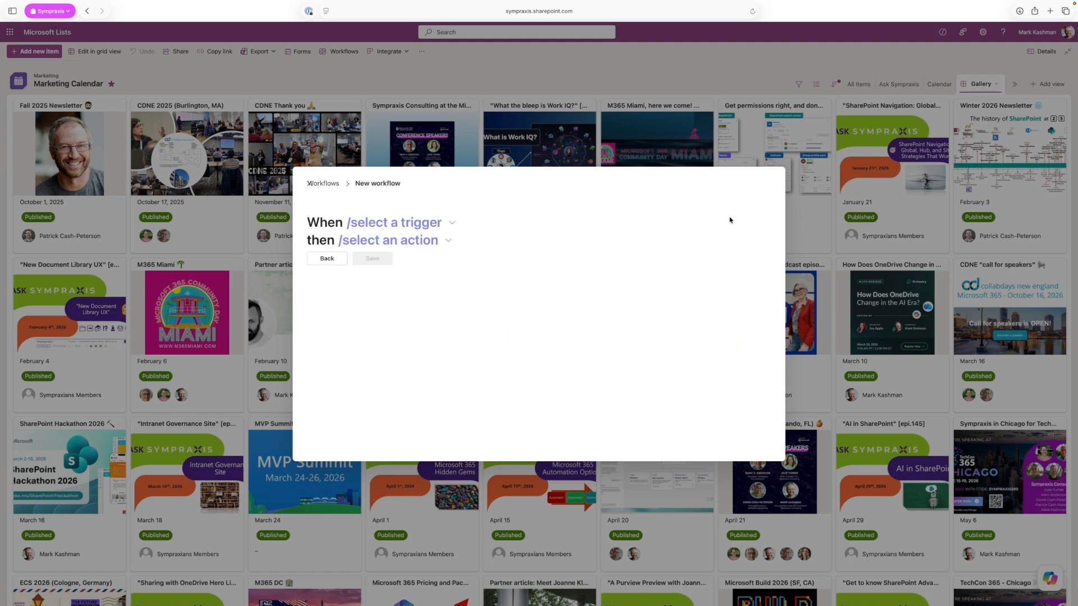
{"action": "left_click", "coordinate": [437, 224]}
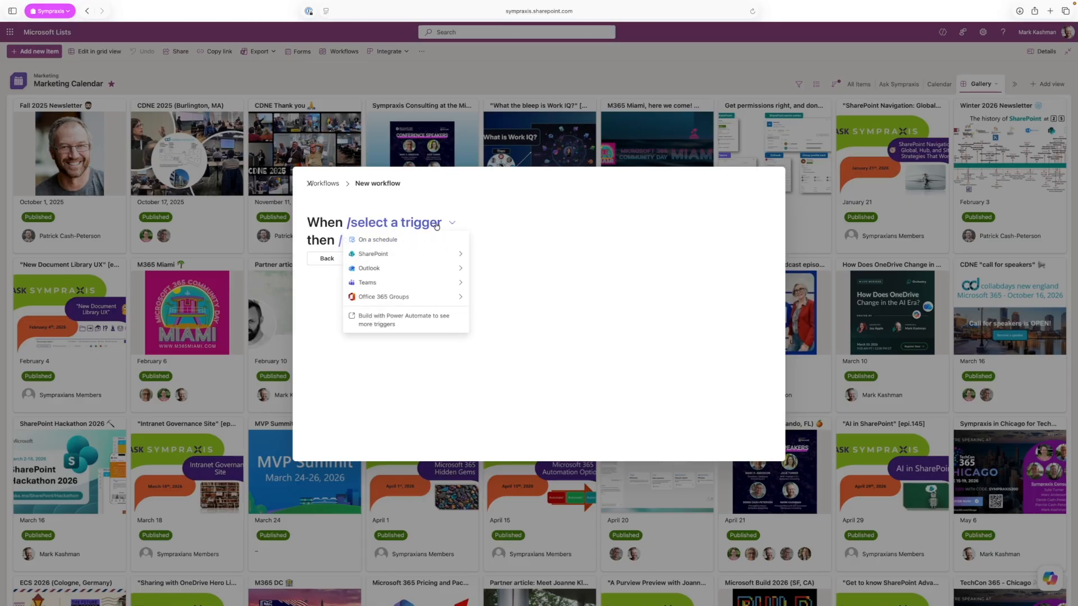
{"action": "mouse_move", "coordinate": [442, 259]}
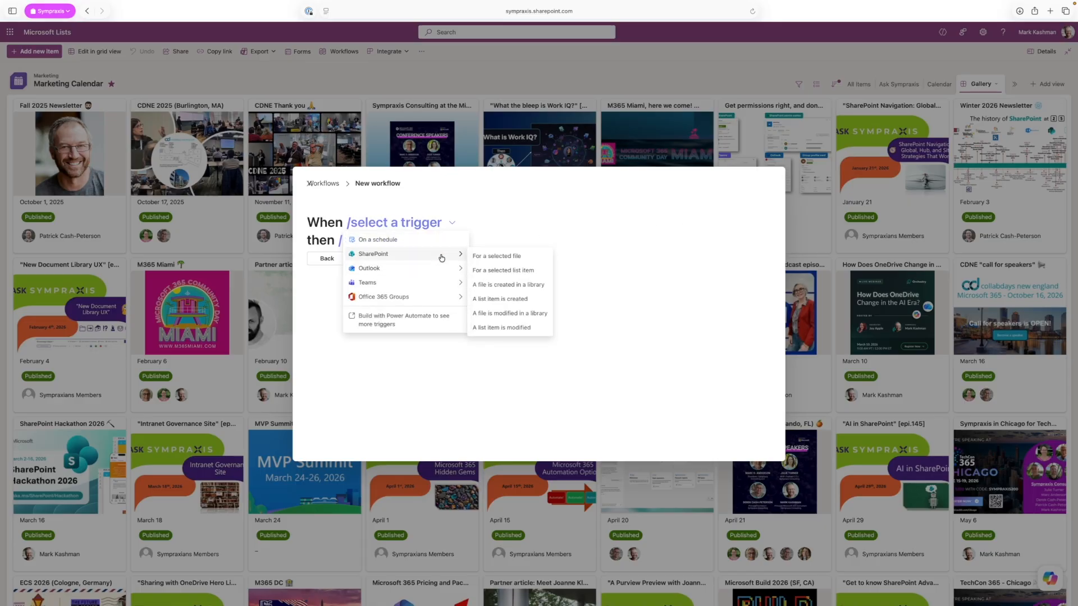
{"action": "left_click", "coordinate": [497, 300]}
Set the workflow's action to sending a Teams message in the Marketing team's General channel.
{"action": "left_click", "coordinate": [408, 243]}
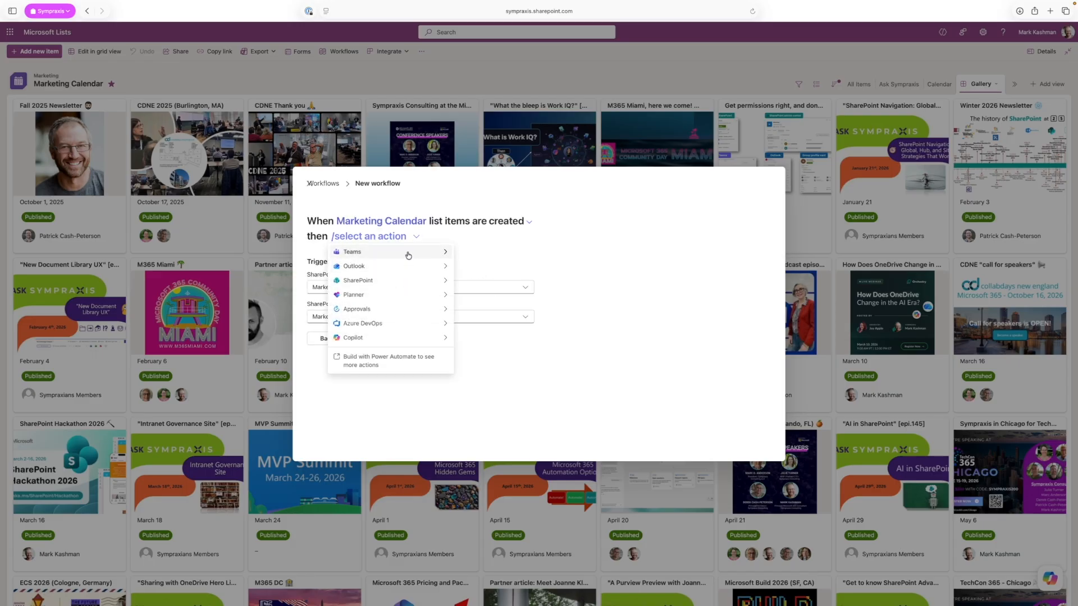
{"action": "mouse_move", "coordinate": [409, 254]}
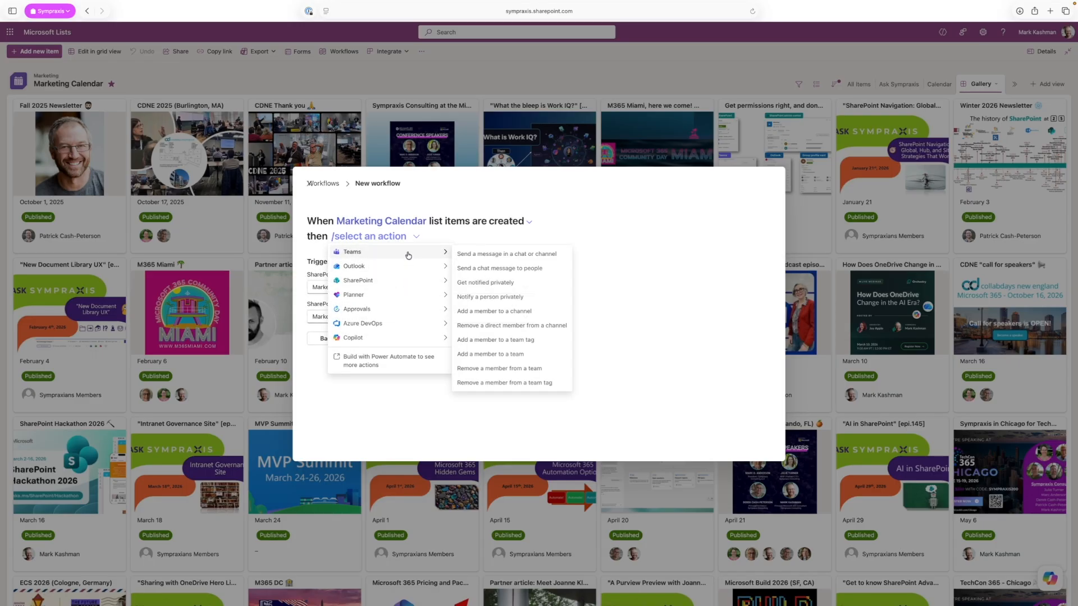
{"action": "left_click", "coordinate": [512, 255]}
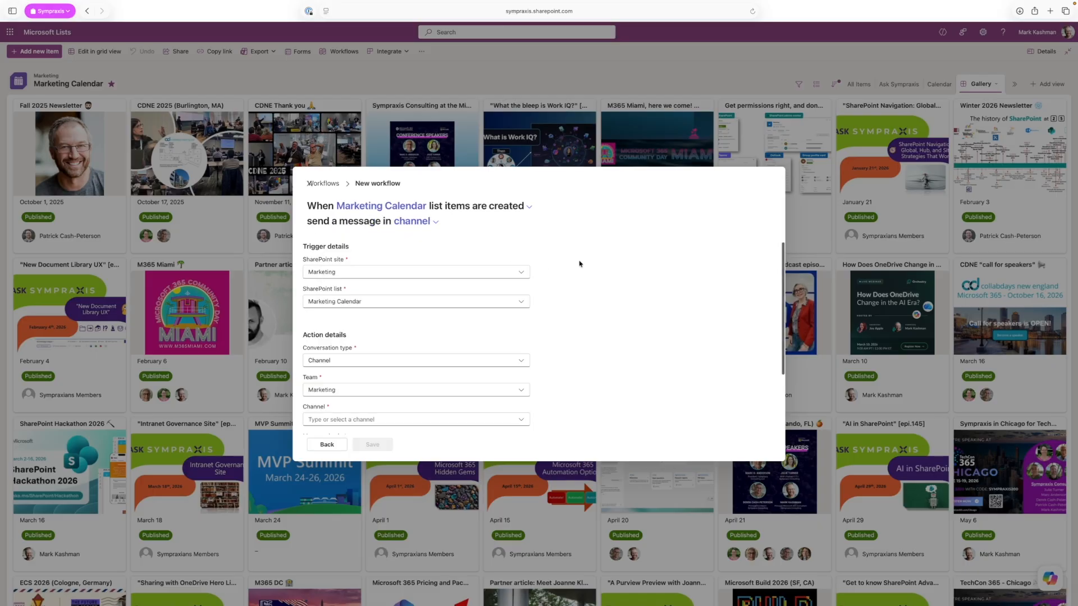
{"action": "scroll", "coordinate": [596, 262], "scroll_direction": "down", "scroll_amount": 2}
{"action": "scroll", "coordinate": [595, 263], "scroll_direction": "up", "scroll_amount": 2}
{"action": "scroll", "coordinate": [596, 262], "scroll_direction": "down", "scroll_amount": 3}
{"action": "scroll", "coordinate": [596, 262], "scroll_direction": "up", "scroll_amount": 3}
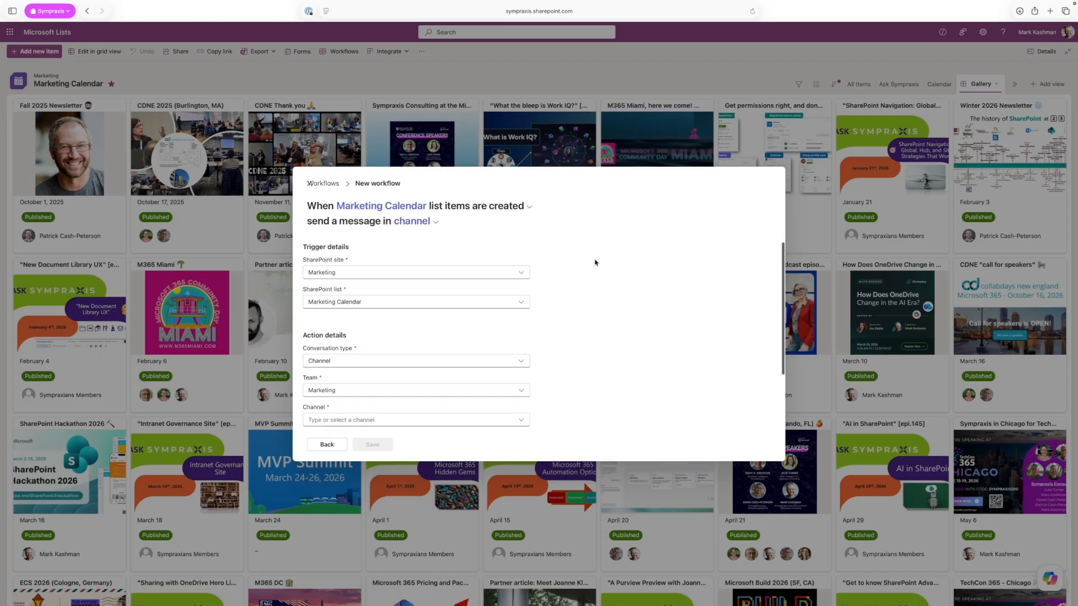
{"action": "scroll", "coordinate": [626, 287], "scroll_direction": "down", "scroll_amount": 3}
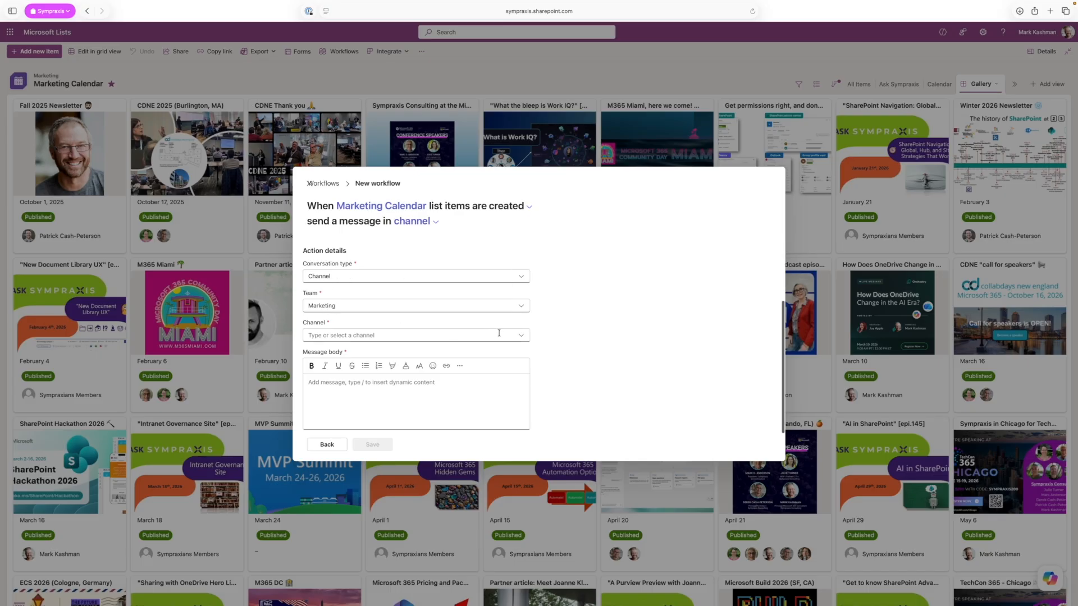
{"action": "left_click", "coordinate": [521, 336]}
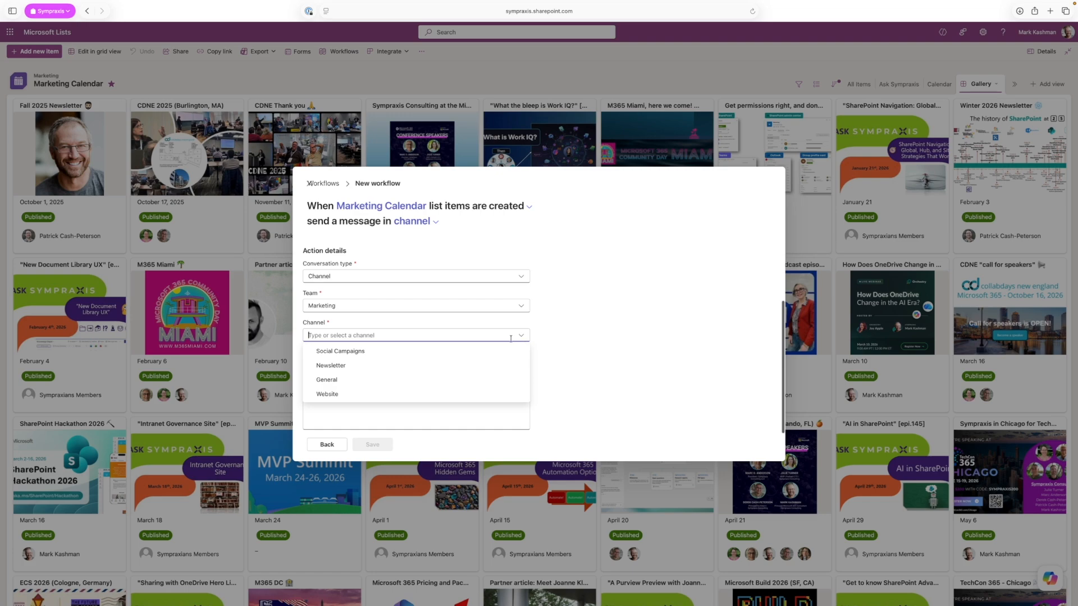
{"action": "left_click", "coordinate": [331, 381]}
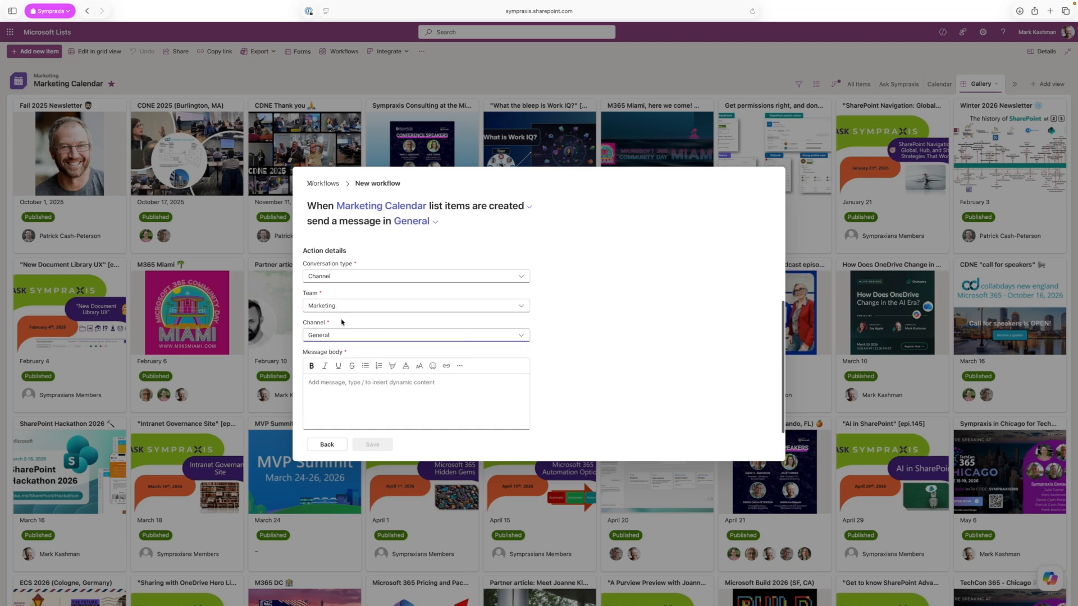
Begin the message body with "Hello everyone, we have a new request," followed by the Item name dynamic content.
{"action": "left_click", "coordinate": [324, 388]}
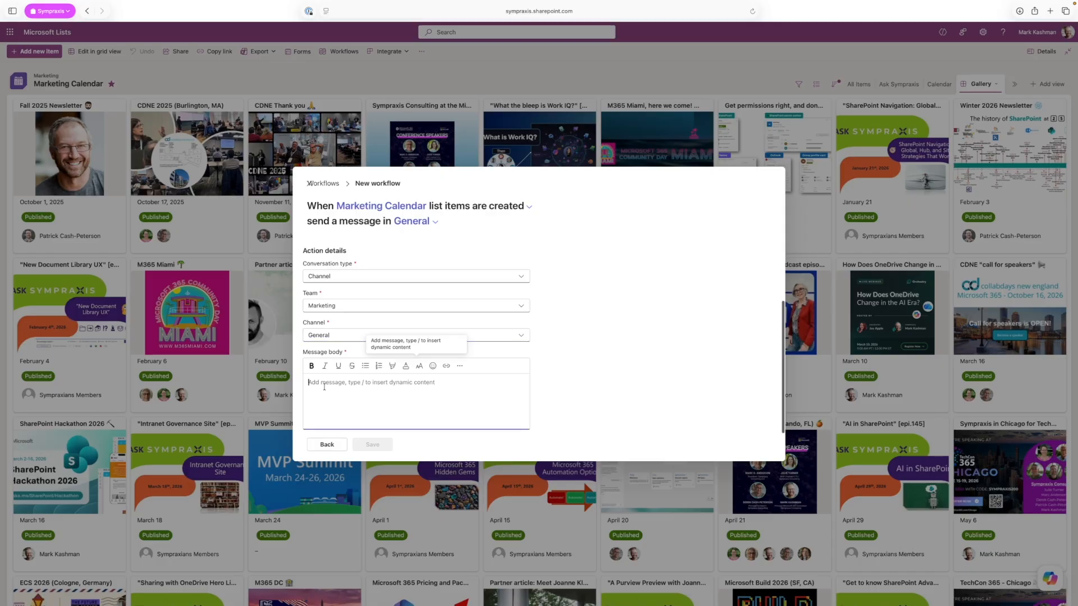
{"action": "type", "text": "Hello everyone"}
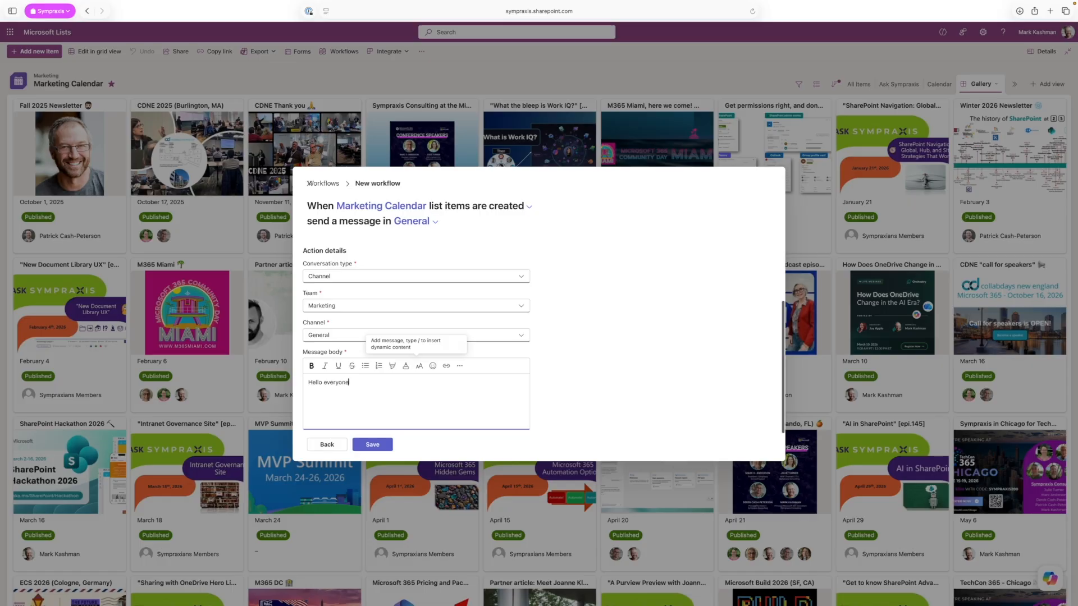
{"action": "type", "text": ", we have a new request, /"}
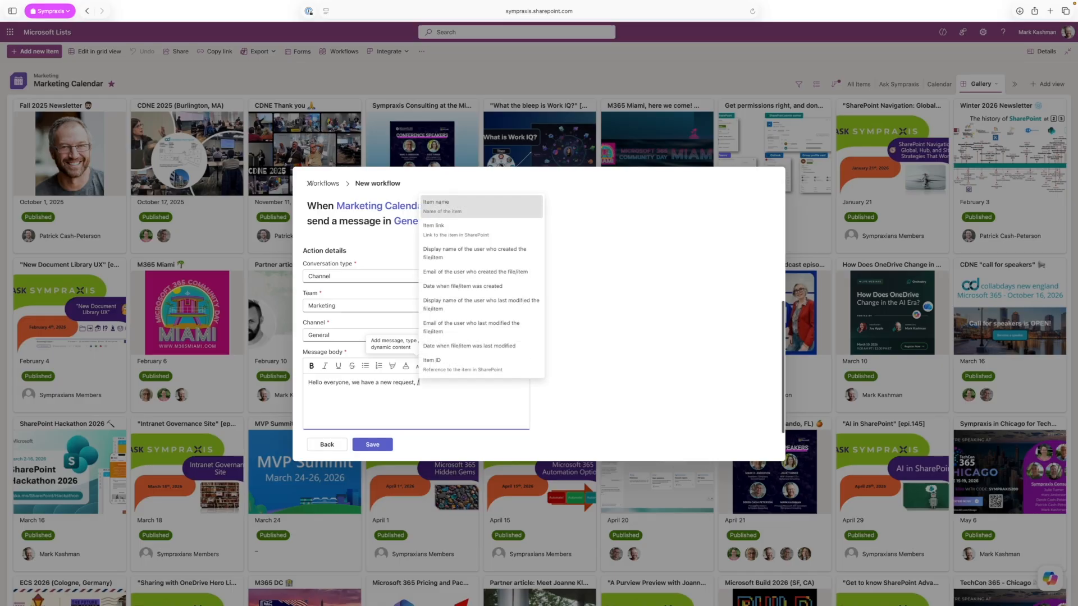
{"action": "left_click", "coordinate": [449, 206]}
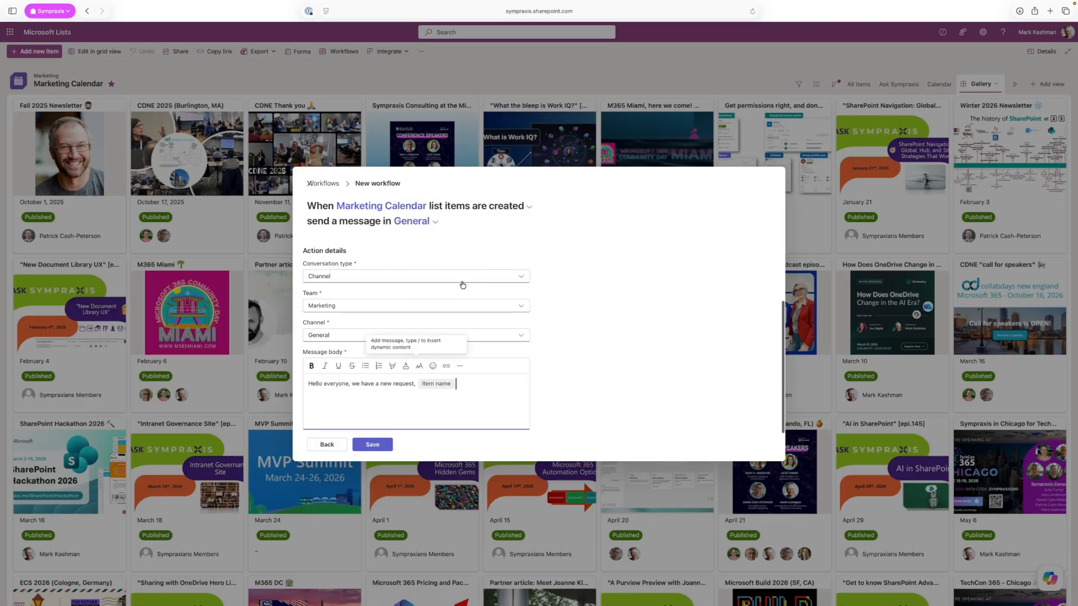
Complete the message with "by", the item creator's display name as dynamic content and ", and it needs to be triaged.", and save the workflow.
{"action": "type", "text": "by /"}
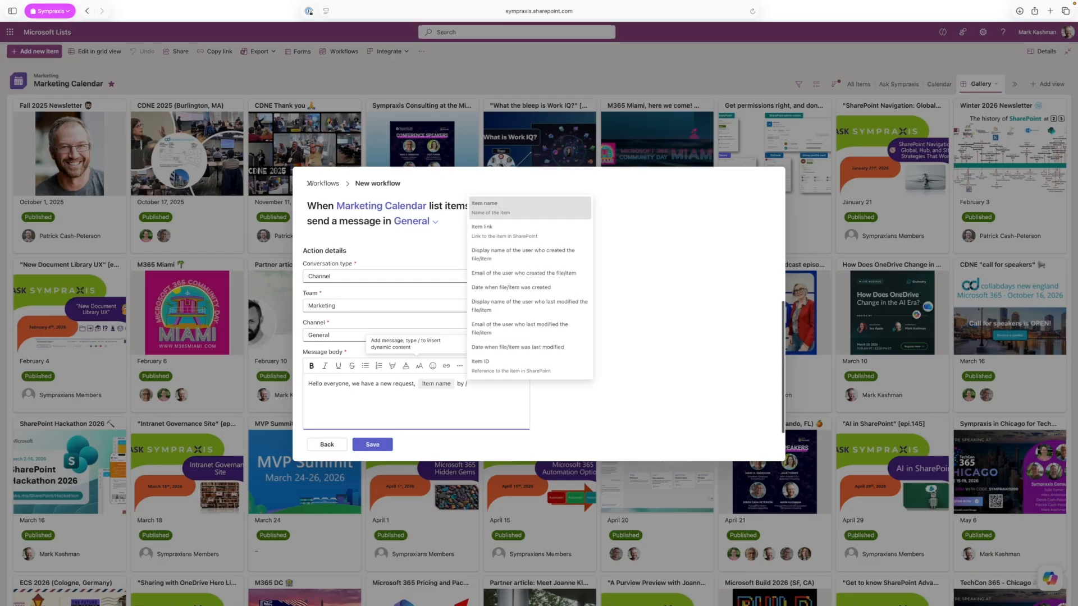
{"action": "left_click", "coordinate": [509, 260]}
{"action": "type", "text": ", and it"}
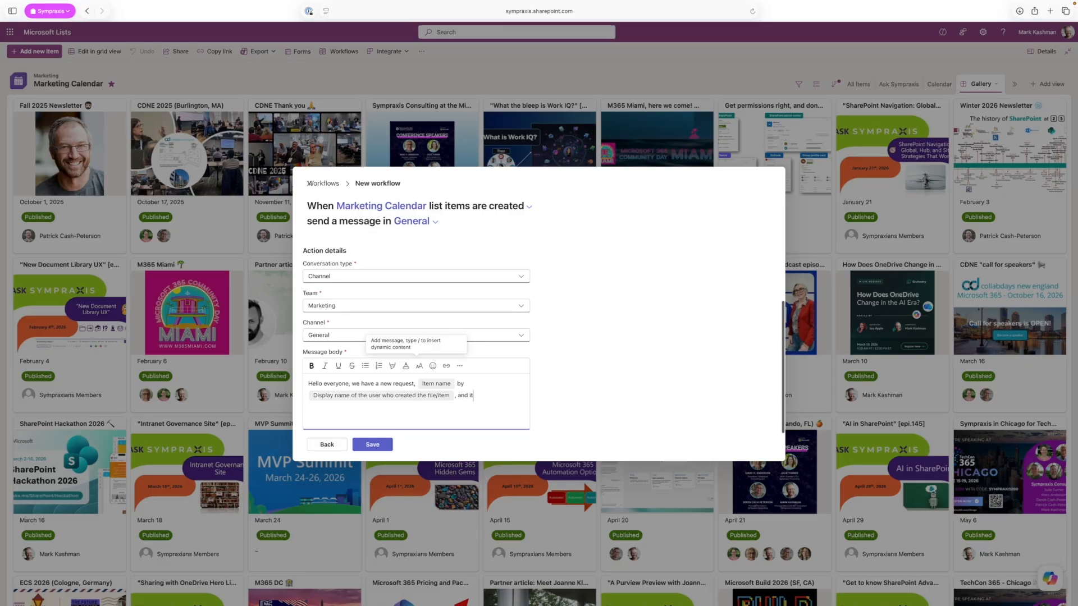
{"action": "type", "text": " needs to be tria"}
{"action": "type", "text": "ged."}
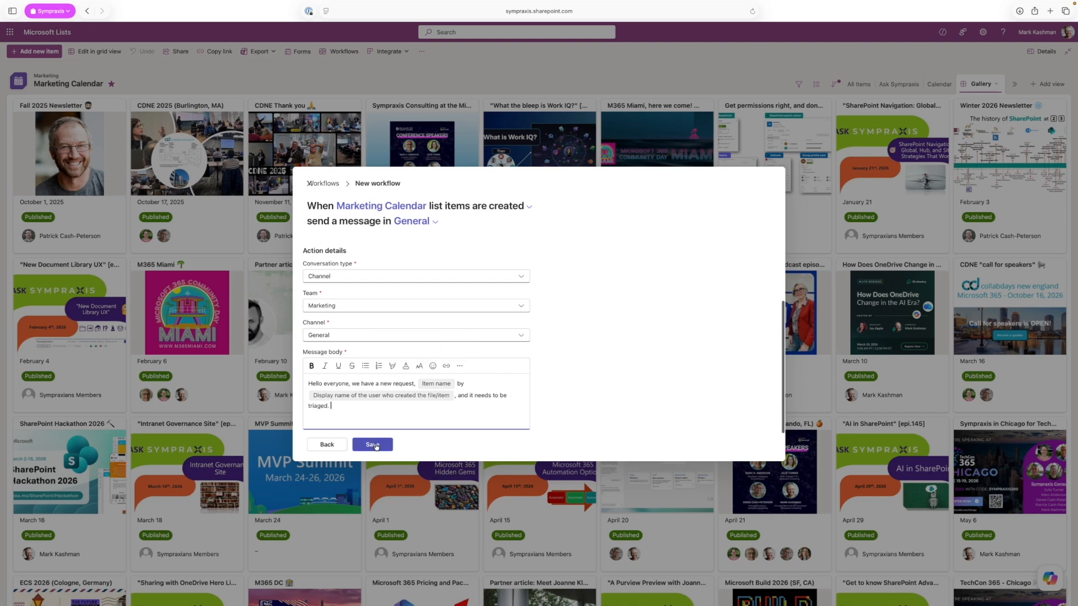
{"action": "left_click", "coordinate": [375, 445]}
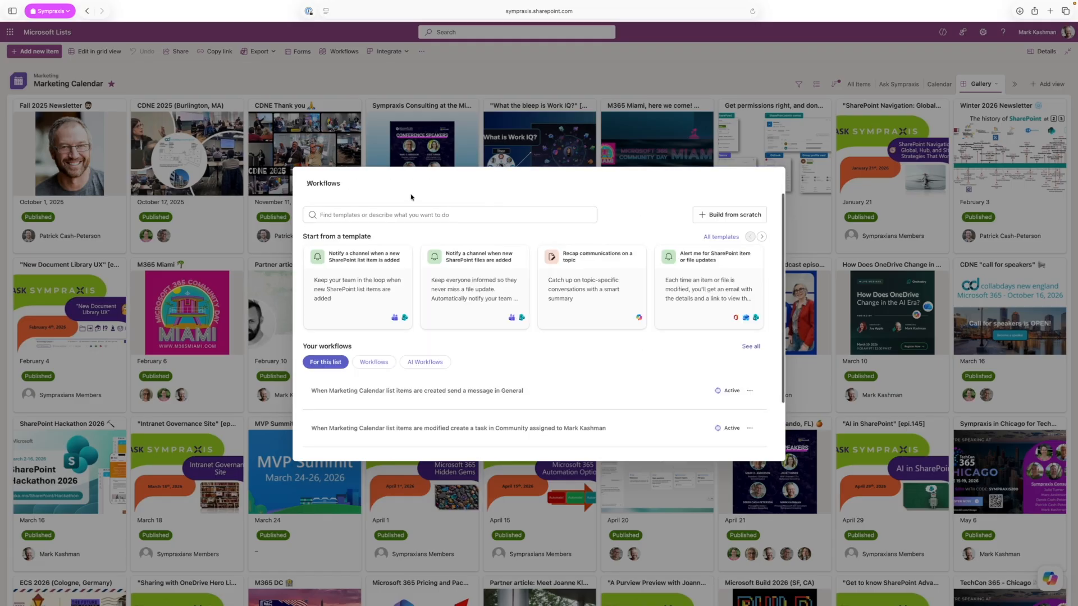
Close the workflows window and start a new Marketing Calendar item titled "Hello World (Cup)" followed by a soccer ball emoji.
{"action": "left_click", "coordinate": [310, 187]}
{"action": "type", "text": "Hellow "}
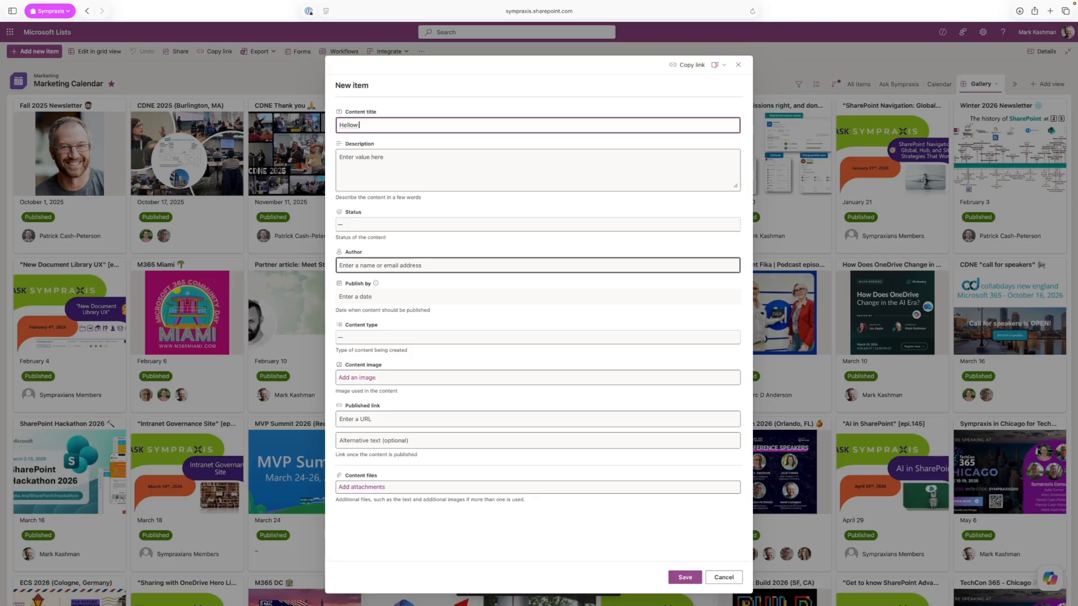
{"action": "type", "text": "World (Cup"}
{"action": "key", "text": "ctrl+super+space"}
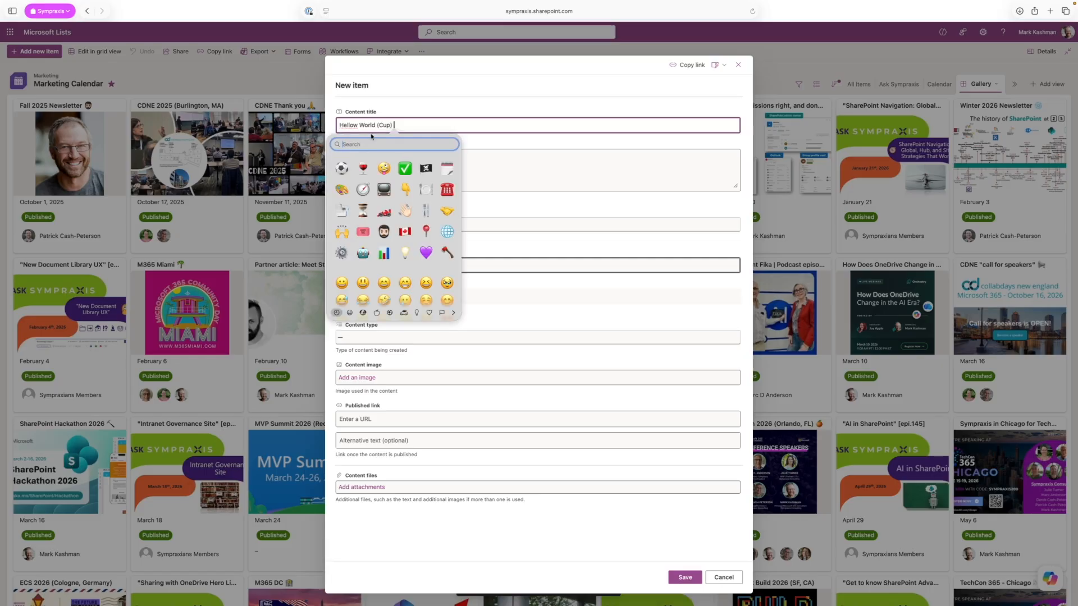
{"action": "left_click", "coordinate": [342, 168]}
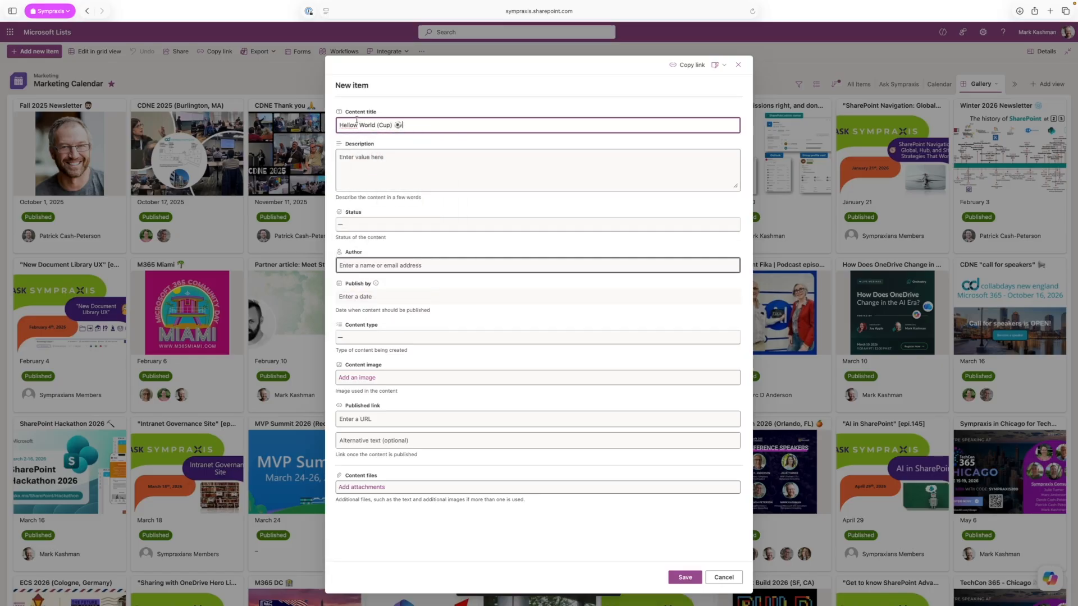
{"action": "left_click", "coordinate": [356, 124]}
{"action": "key", "text": "BackSpace"}
Set the new item's status to Planned and assign the list owner's own account as author.
{"action": "left_click", "coordinate": [374, 227]}
{"action": "left_click", "coordinate": [357, 257]}
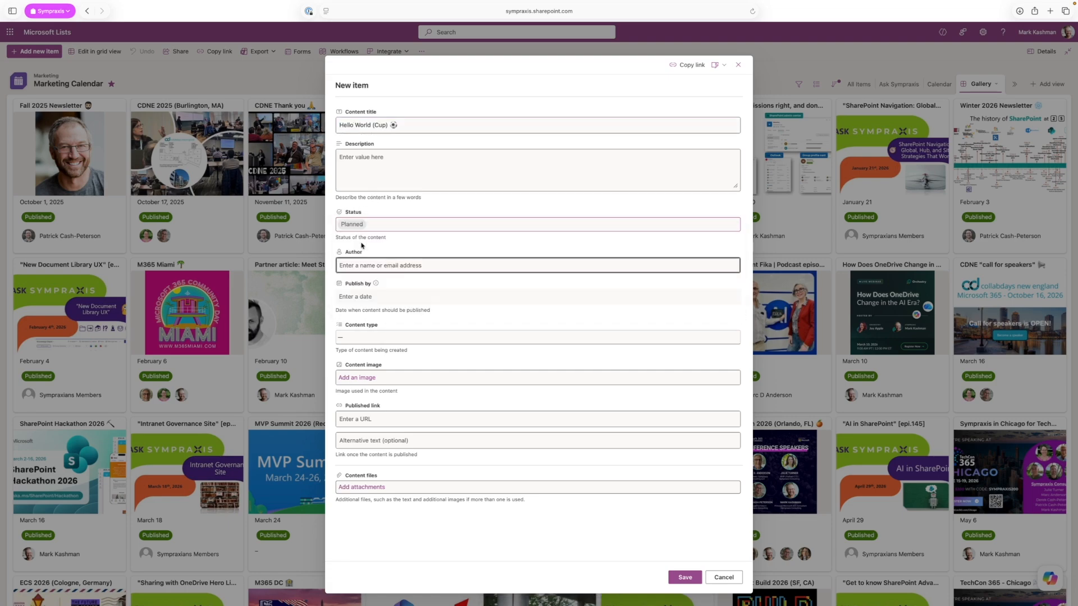
{"action": "left_click", "coordinate": [353, 261]}
{"action": "type", "text": "Mark k"}
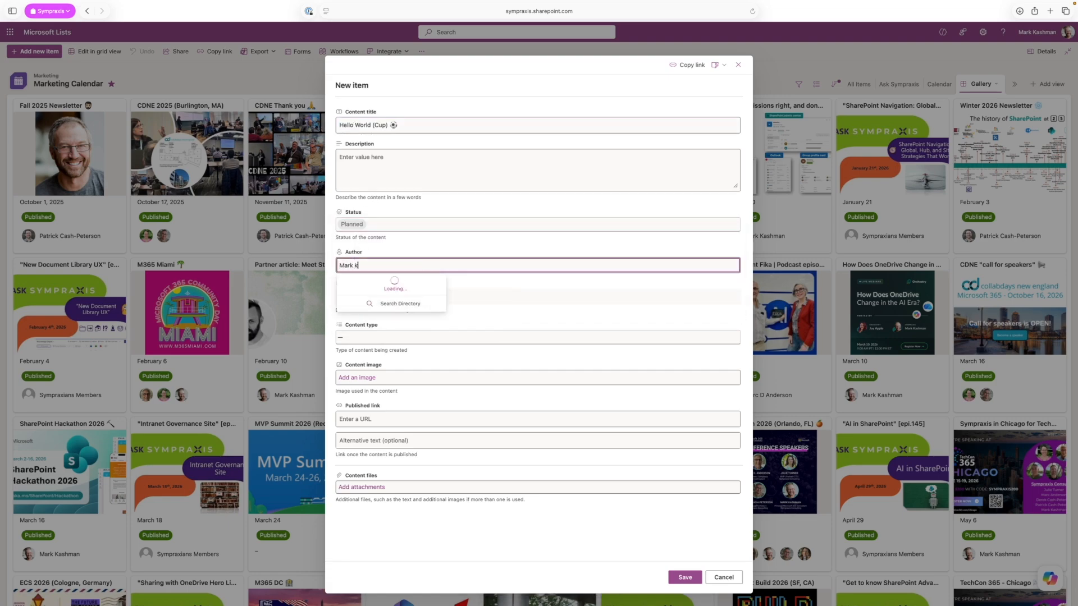
{"action": "left_click", "coordinate": [379, 285]}
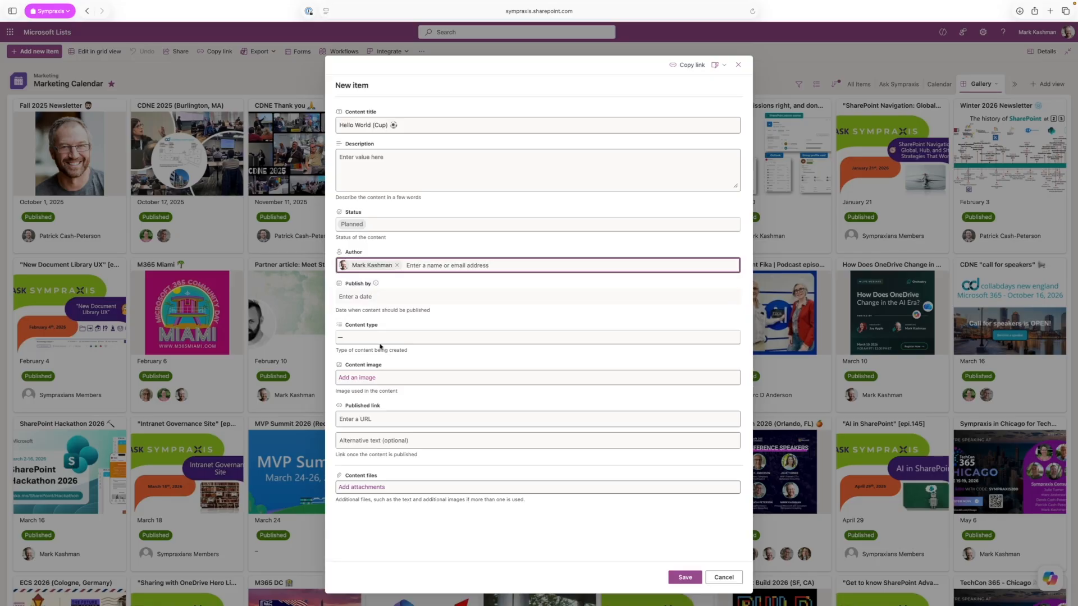
Set the item's content type to Blog post and save the item.
{"action": "left_click", "coordinate": [382, 340]}
{"action": "left_click", "coordinate": [370, 372]}
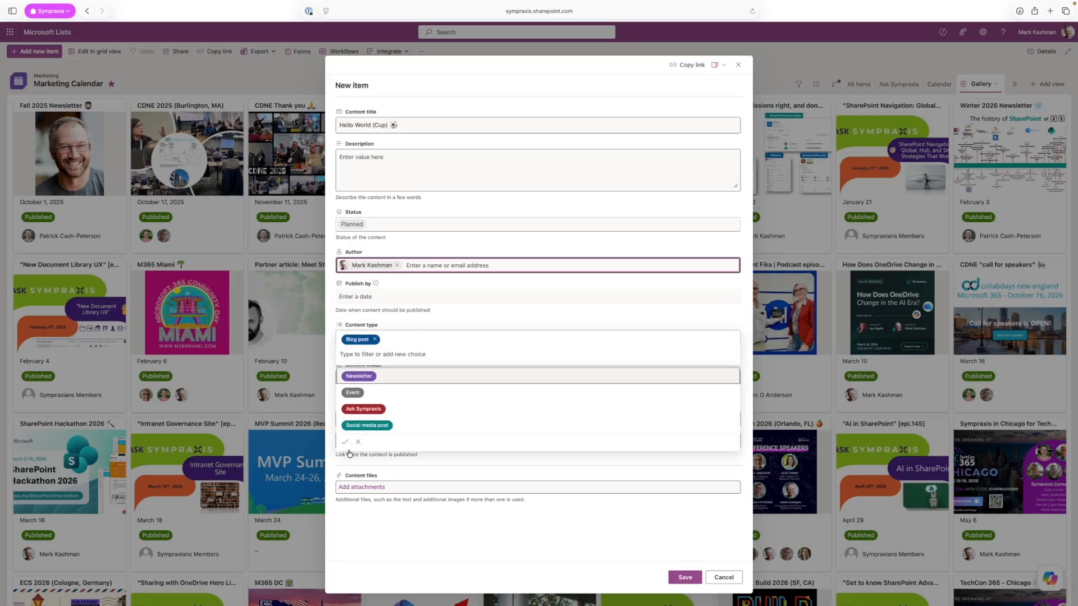
{"action": "left_click", "coordinate": [345, 440]}
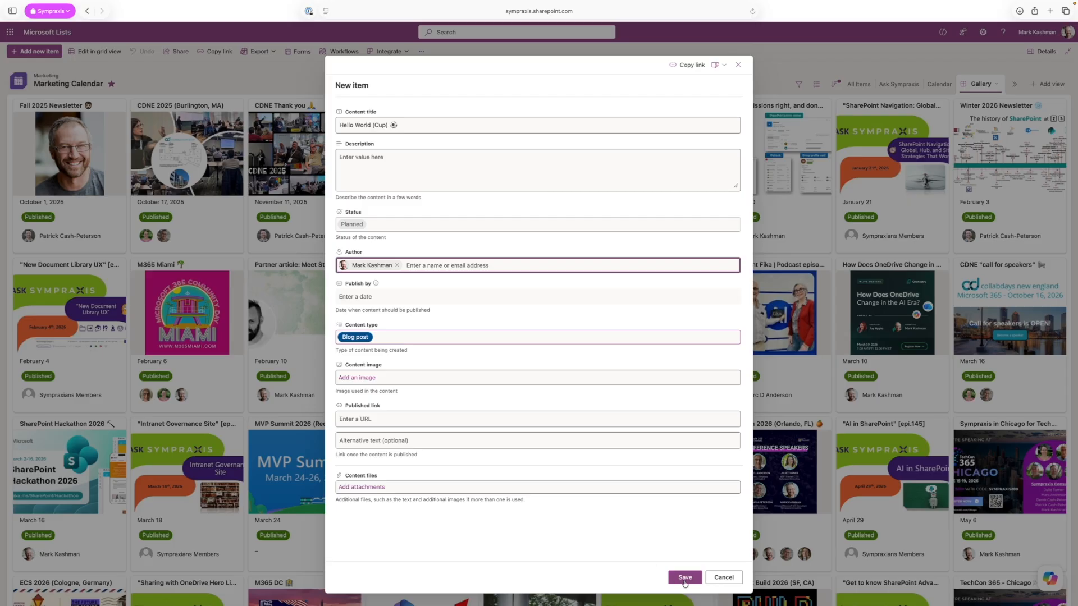
{"action": "left_click", "coordinate": [685, 578]}
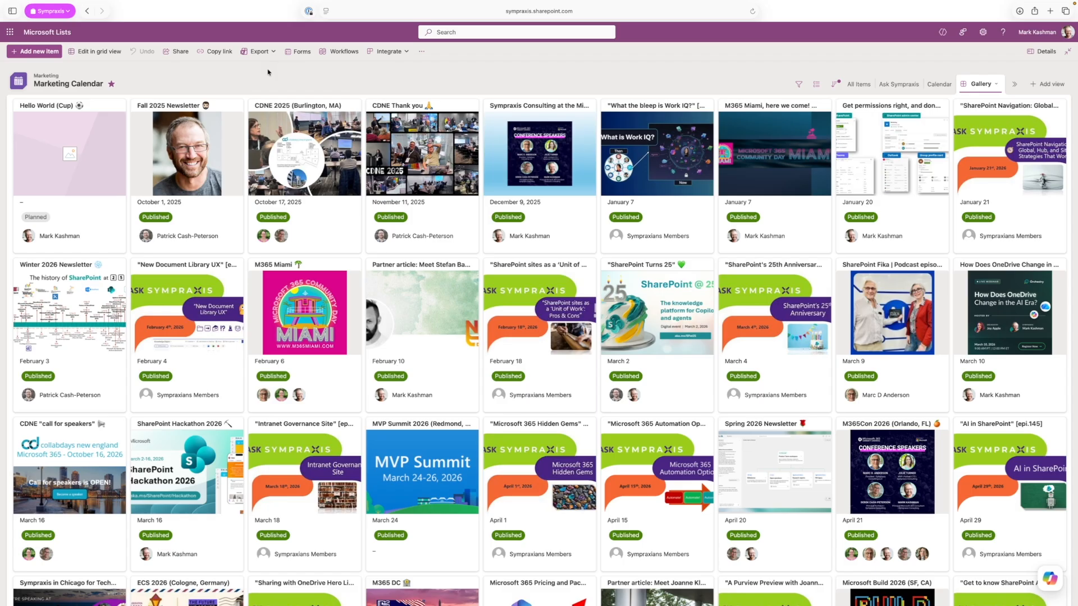
Switch to Microsoft Teams and review the workflow posts about new list items in the General channel.
{"action": "key", "text": "super+Tab"}
{"action": "key", "text": "super+Tab"}
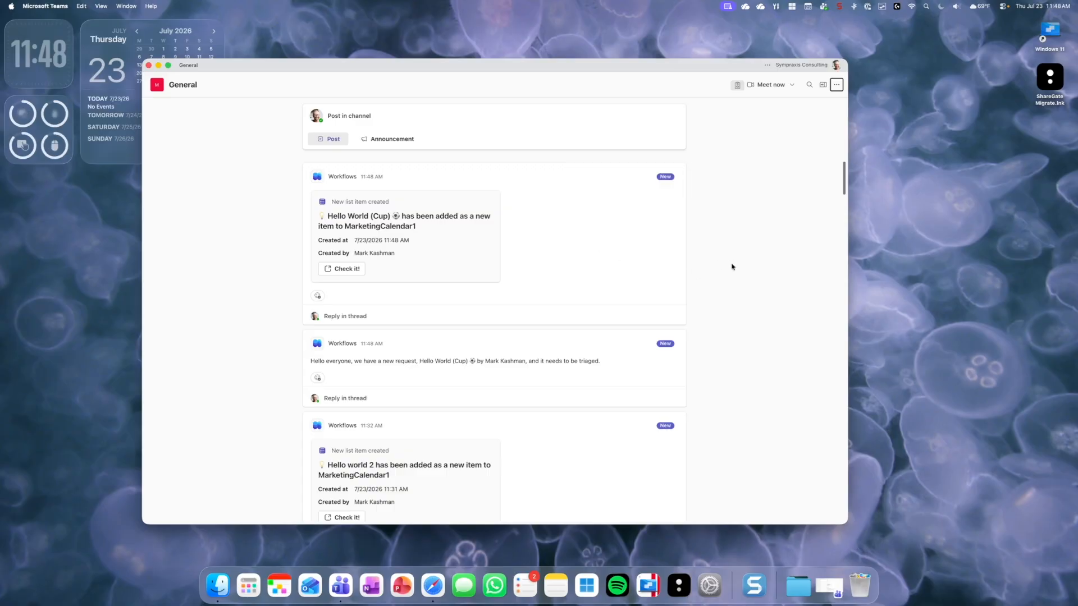
{"action": "scroll", "coordinate": [727, 273], "scroll_direction": "down", "scroll_amount": 10}
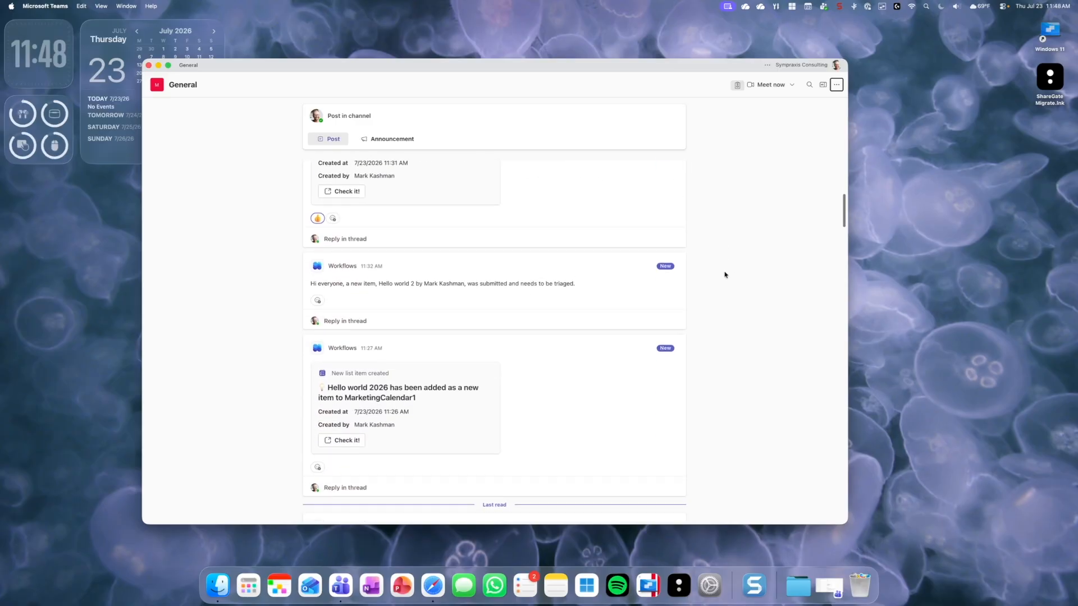
{"action": "scroll", "coordinate": [724, 275], "scroll_direction": "down", "scroll_amount": 10}
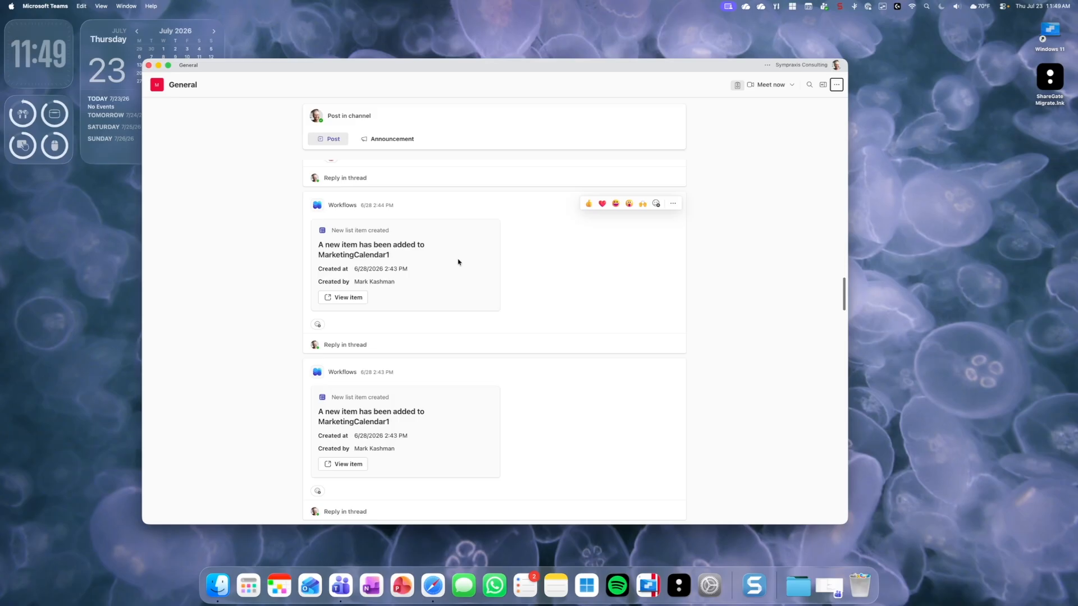
Return to the Marketing Calendar list and open the details of its workflow that sends a message in General when items are created.
{"action": "key", "text": "super+Tab"}
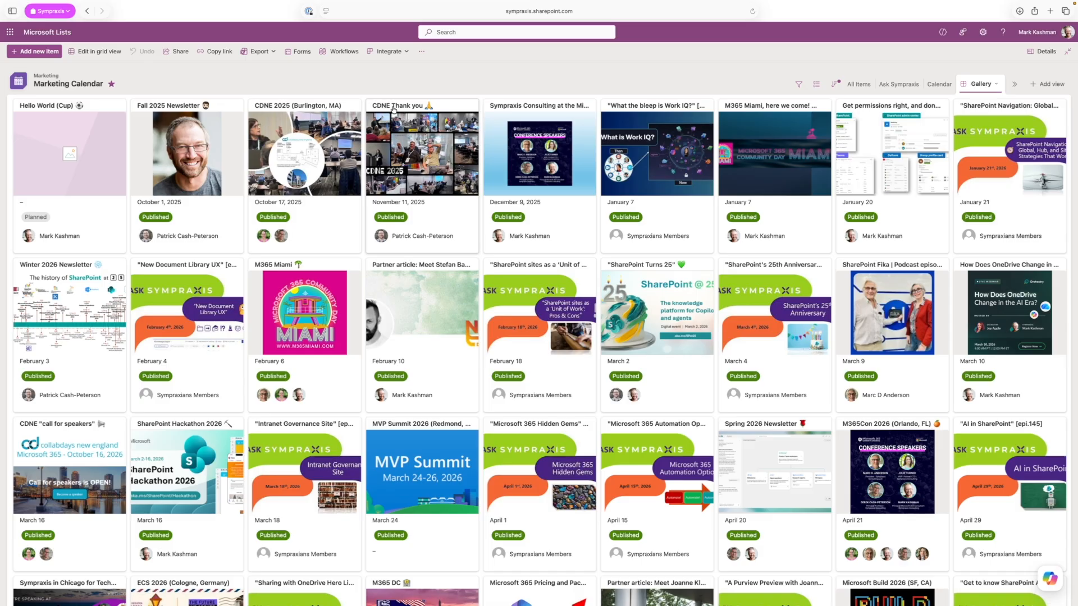
{"action": "left_click", "coordinate": [339, 54]}
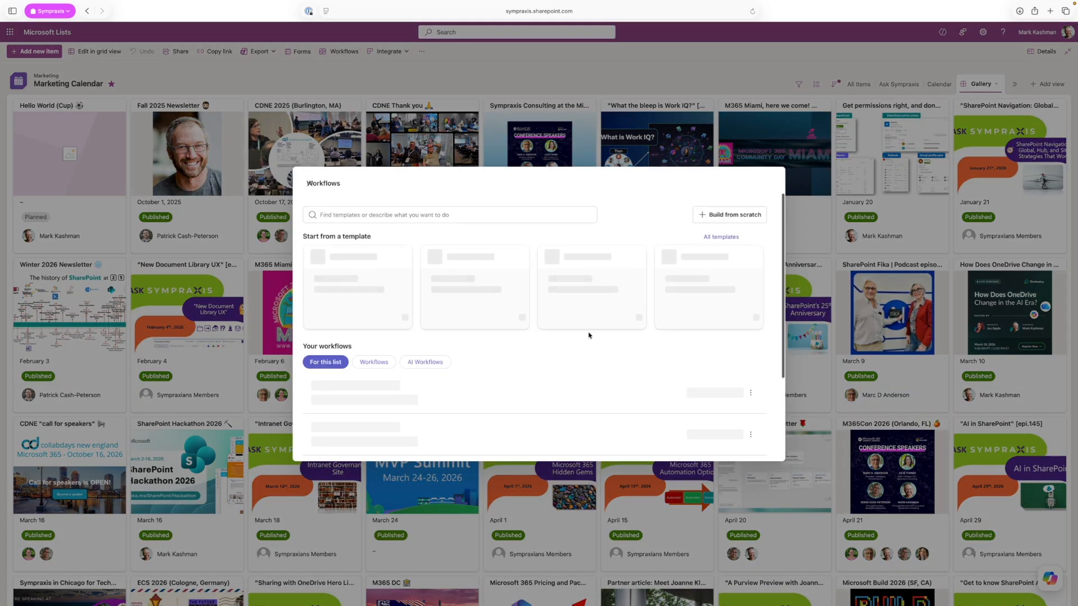
{"action": "scroll", "coordinate": [588, 335], "scroll_direction": "down", "scroll_amount": 3}
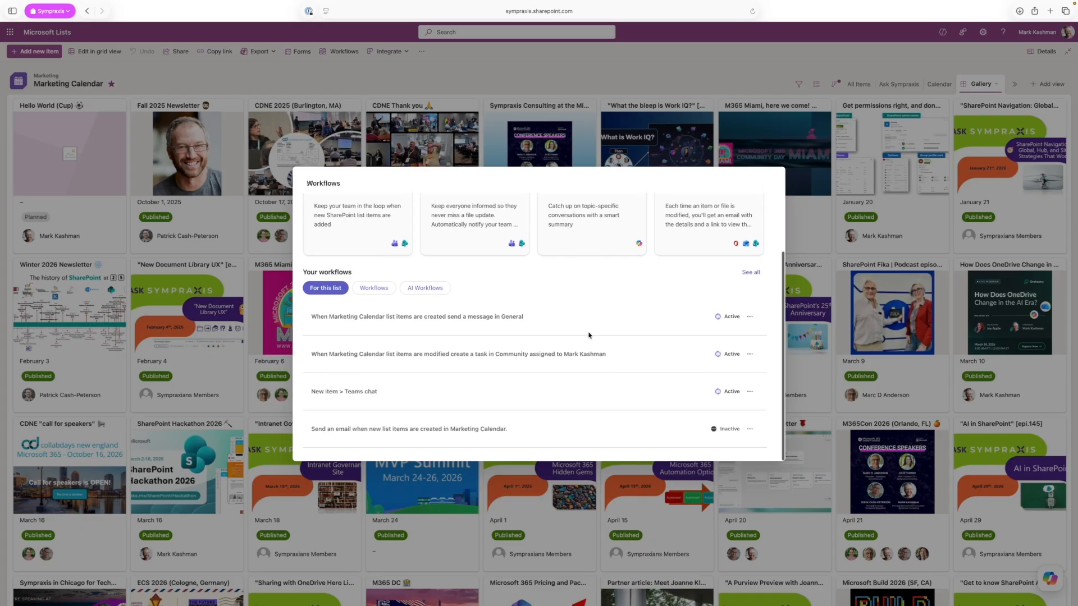
{"action": "left_click", "coordinate": [494, 322]}
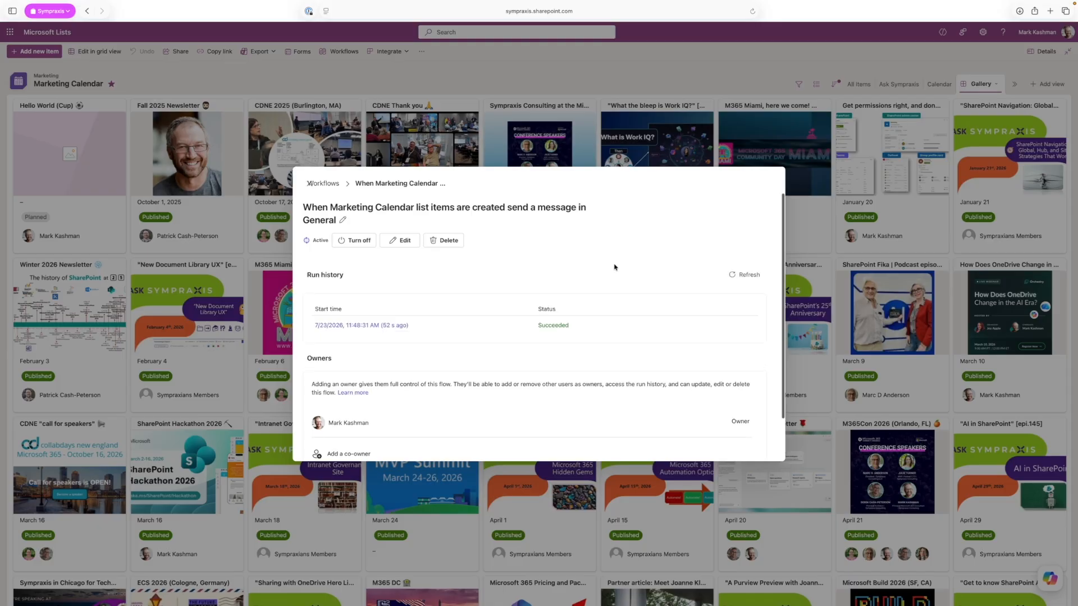
Edit the workflow and convert it for editing in Power Automate, accepting the confirmation.
{"action": "left_click", "coordinate": [403, 240]}
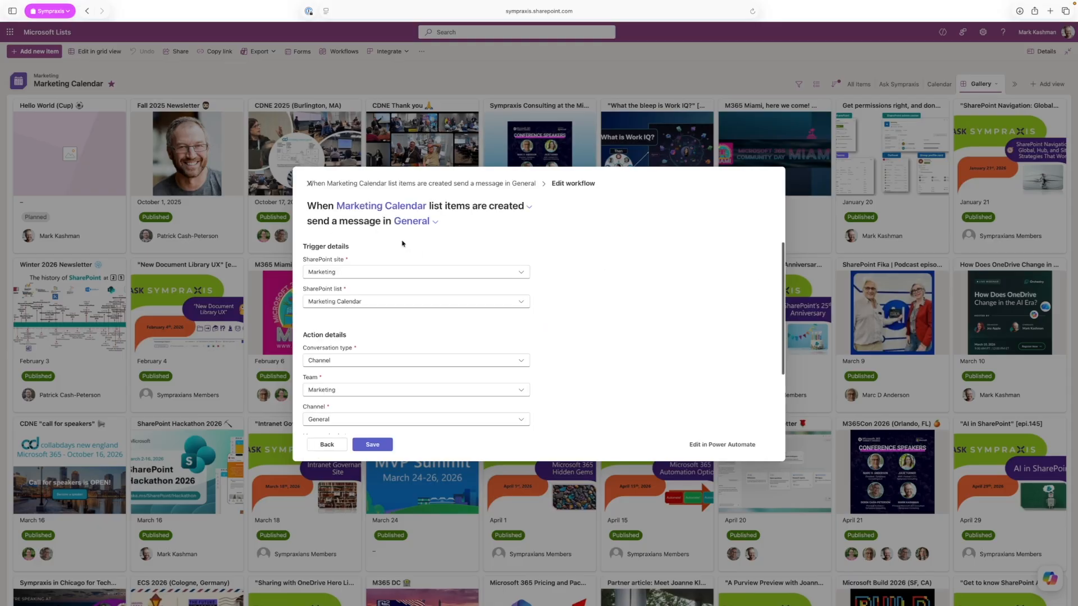
{"action": "left_click", "coordinate": [721, 444]}
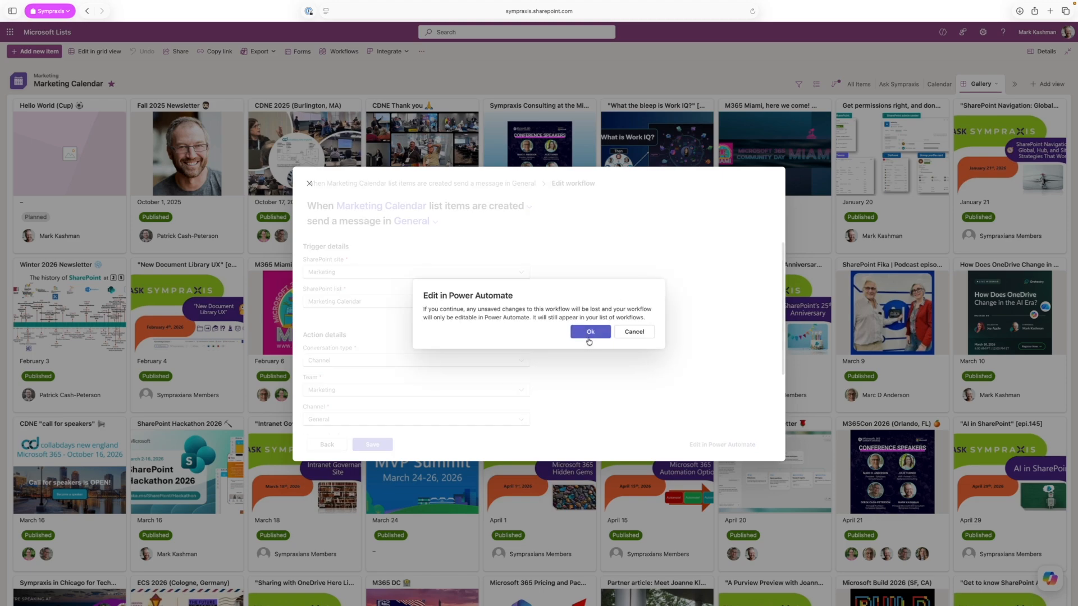
{"action": "left_click", "coordinate": [589, 333]}
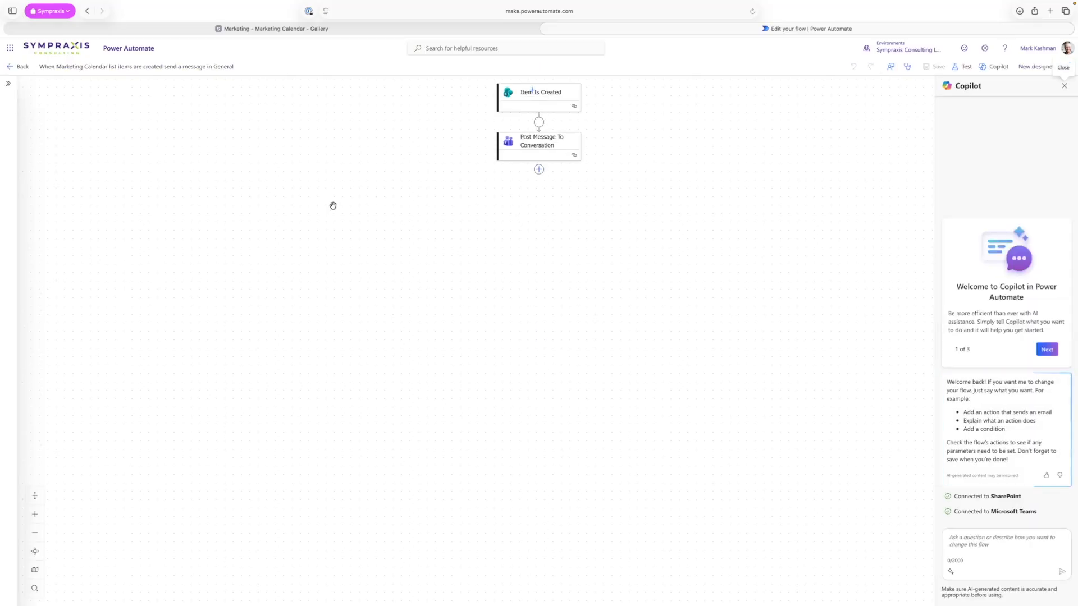
Inspect the parameters and message body of the flow's Post Message To Conversation action.
{"action": "left_click", "coordinate": [8, 83]}
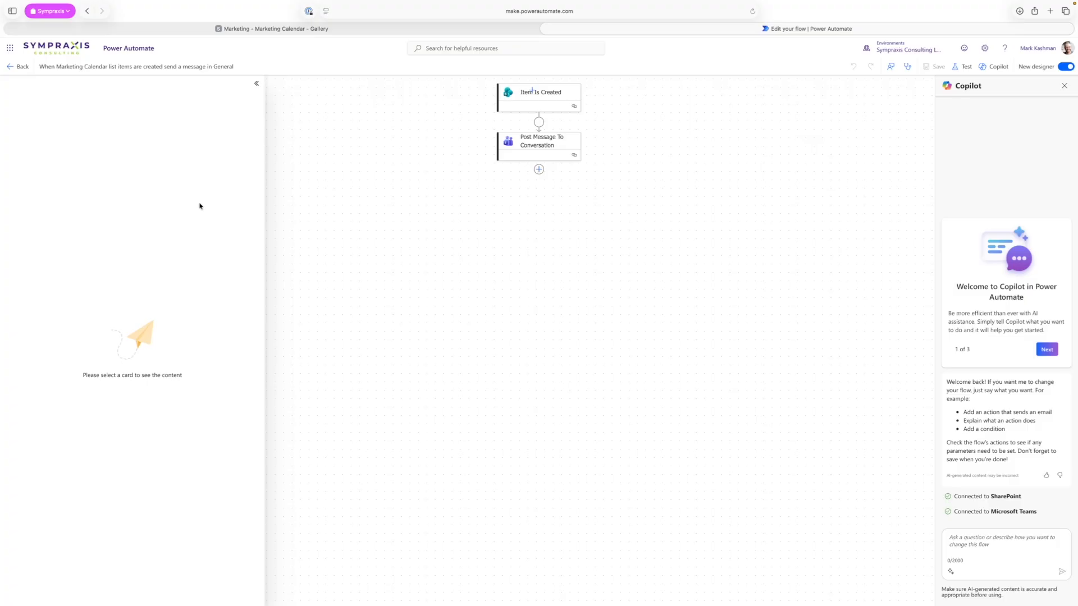
{"action": "left_click", "coordinate": [534, 143]}
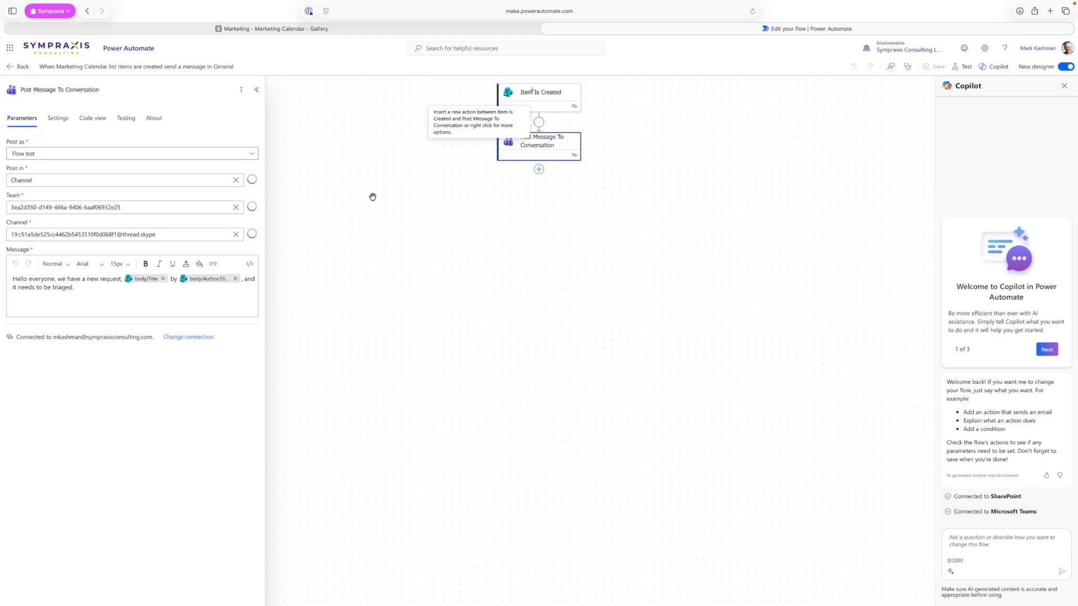
{"action": "left_click", "coordinate": [87, 287]}
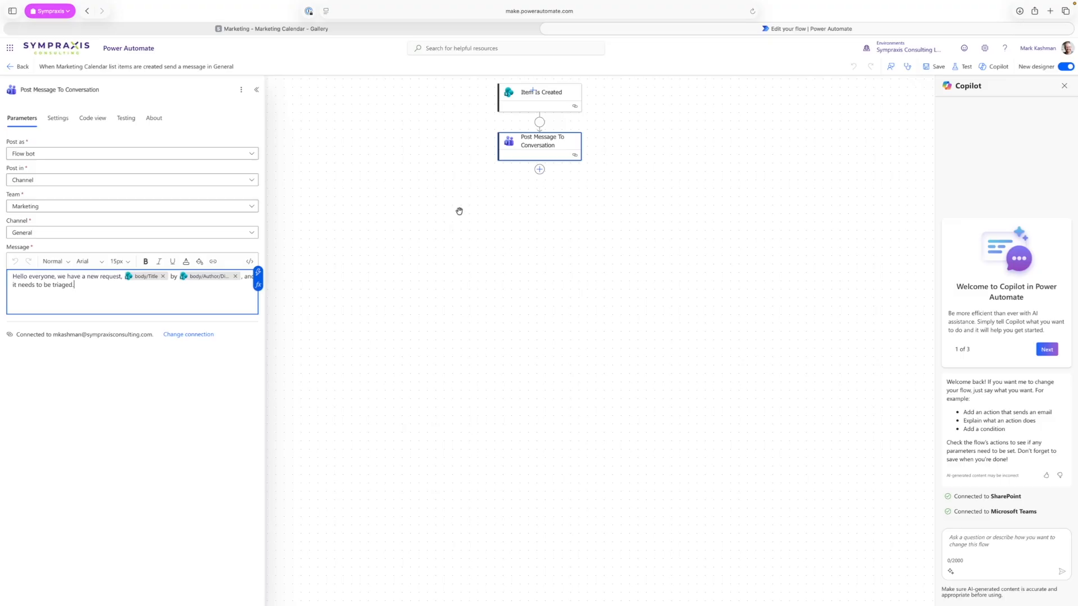
Go back to the Marketing Calendar list and close the Power Automate notice and the workflow window.
{"action": "left_click", "coordinate": [316, 29]}
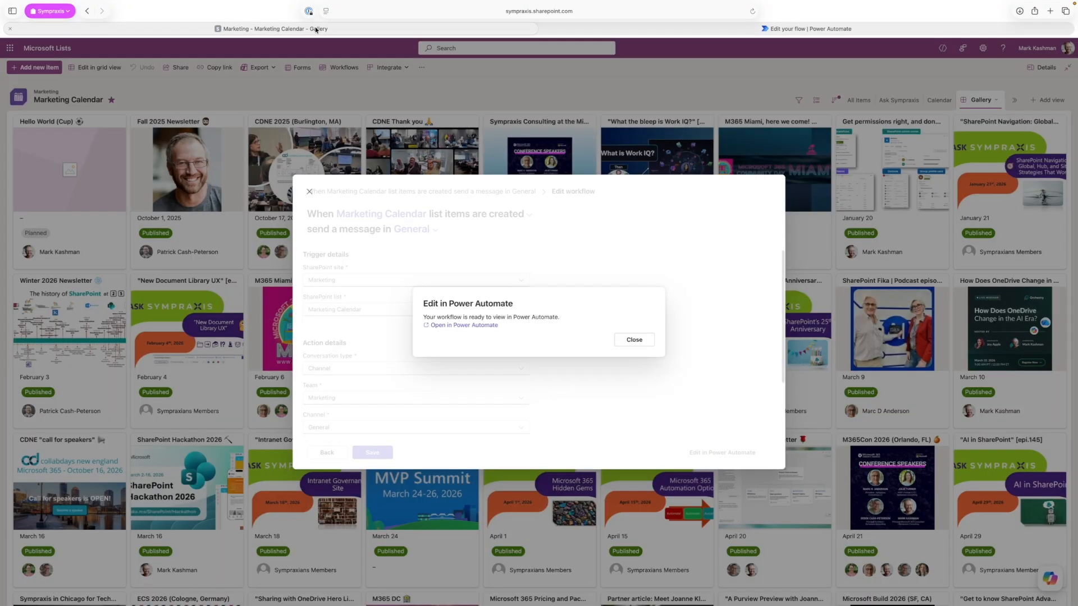
{"action": "left_click", "coordinate": [643, 342]}
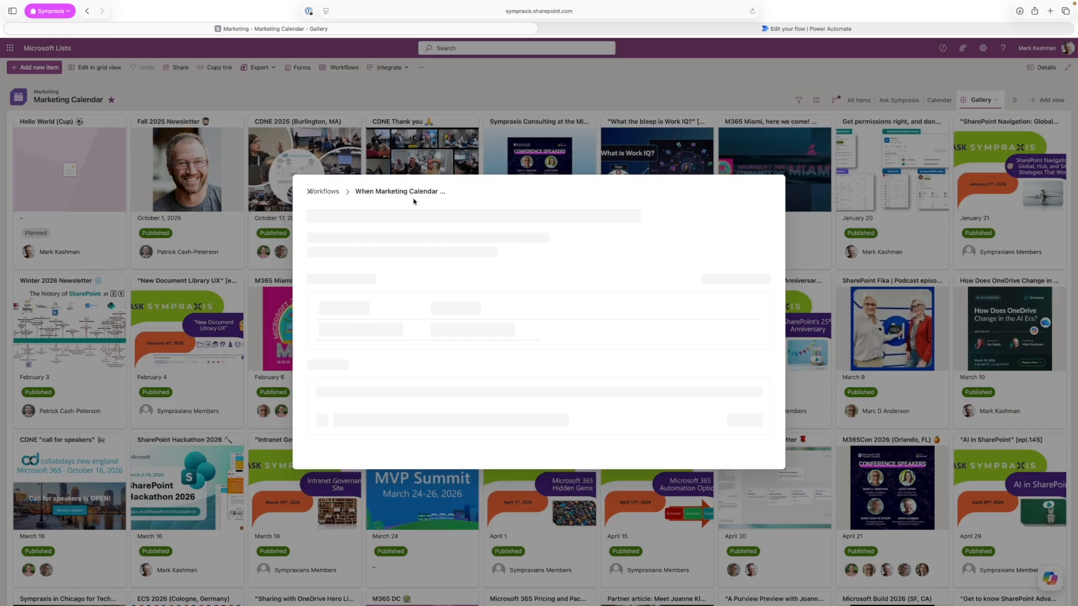
{"action": "left_click", "coordinate": [310, 192]}
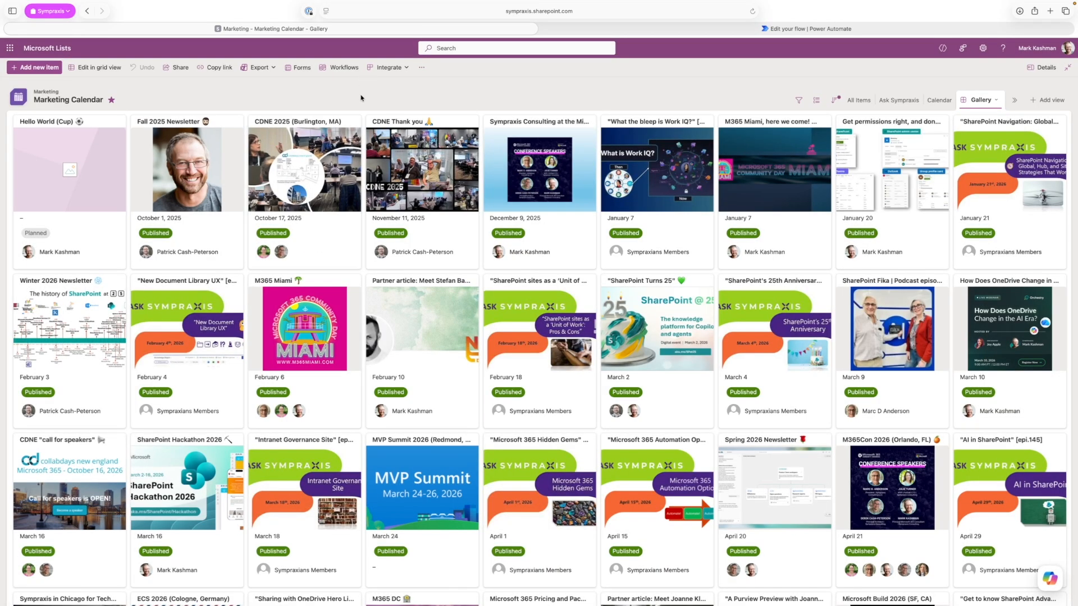
Switch to Microsoft Teams, open the General channel's workflows and review the templates and the workflows available in this channel.
{"action": "key", "text": "super+Tab"}
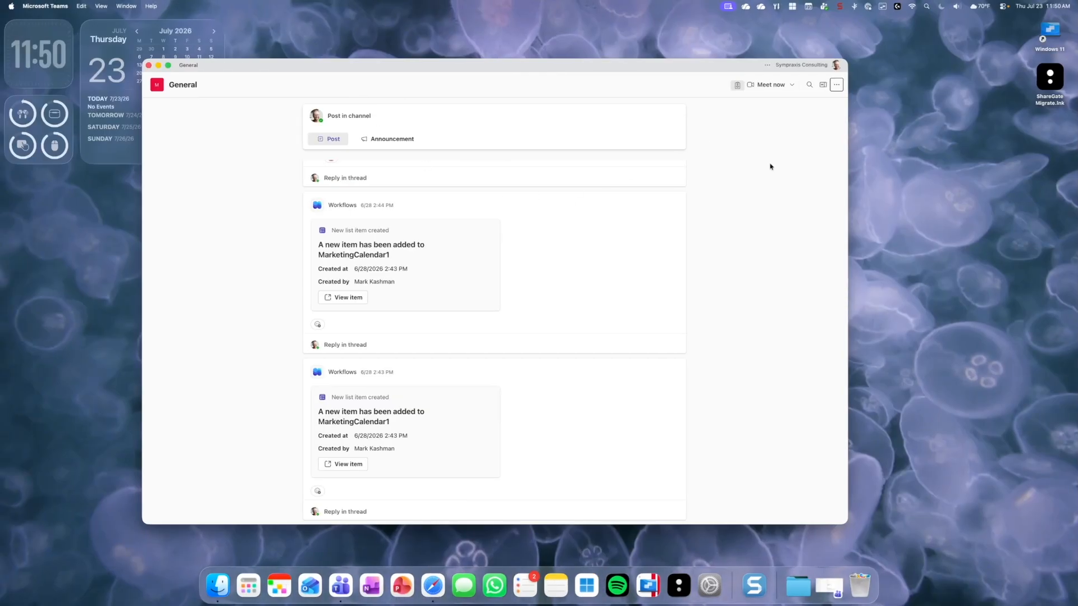
{"action": "left_click", "coordinate": [837, 84]}
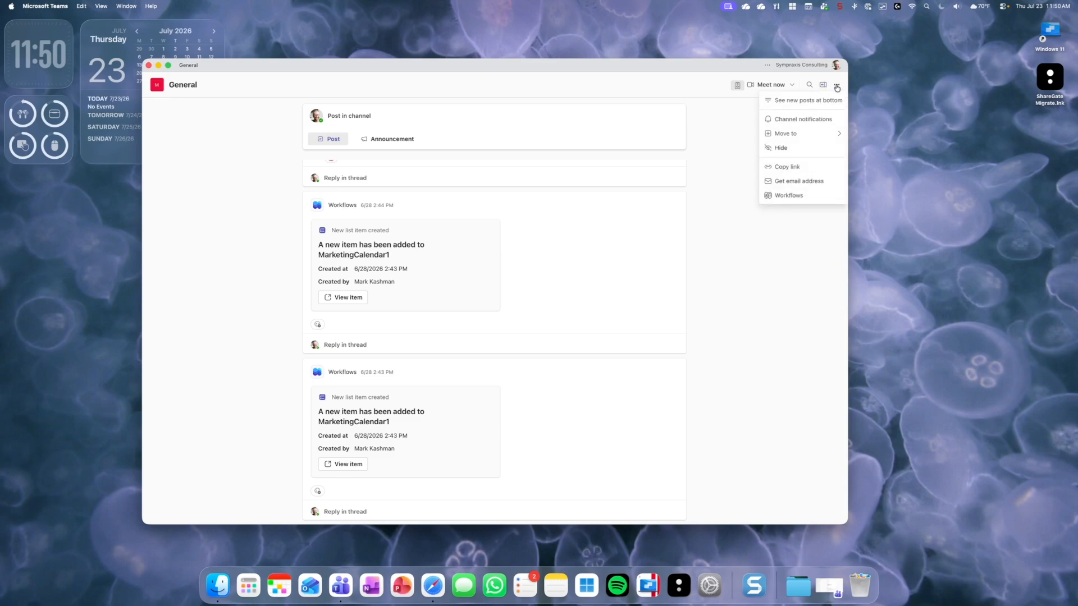
{"action": "left_click", "coordinate": [790, 195]}
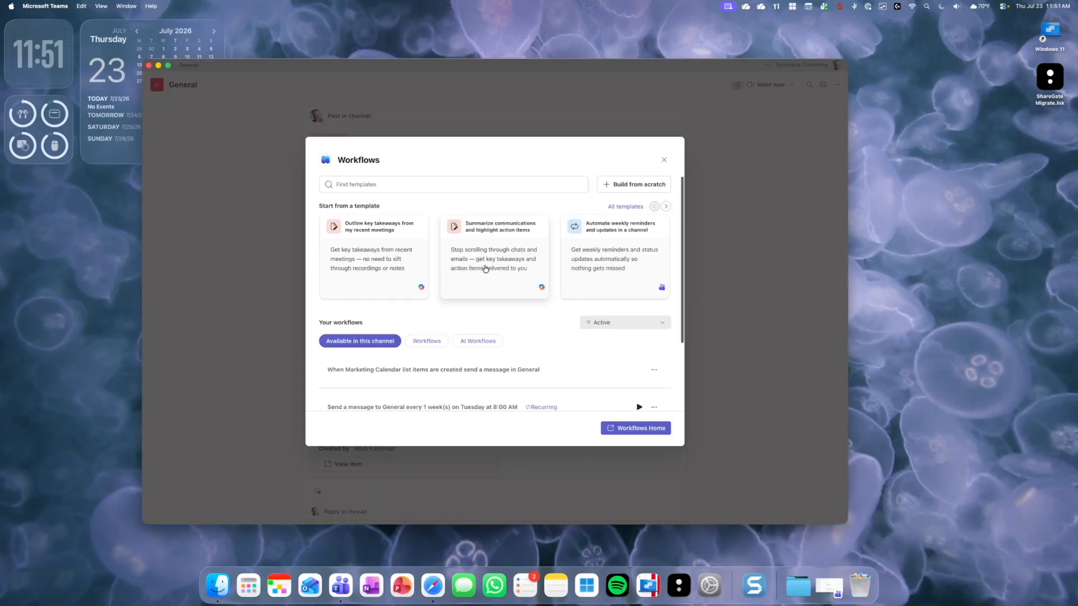
{"action": "scroll", "coordinate": [556, 348], "scroll_direction": "down", "scroll_amount": 3}
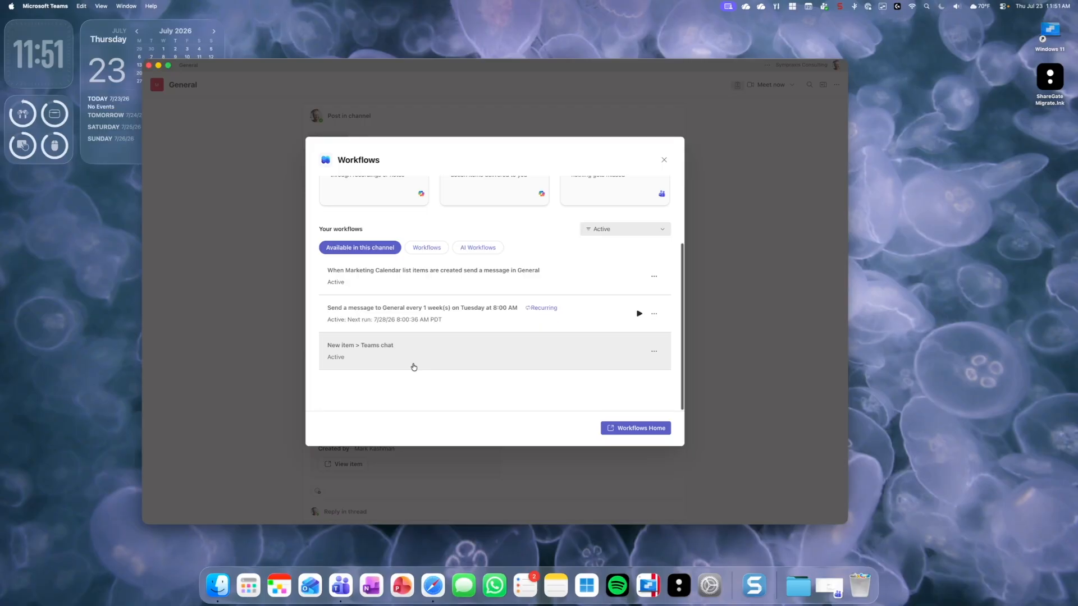
{"action": "scroll", "coordinate": [494, 293], "scroll_direction": "up", "scroll_amount": 3}
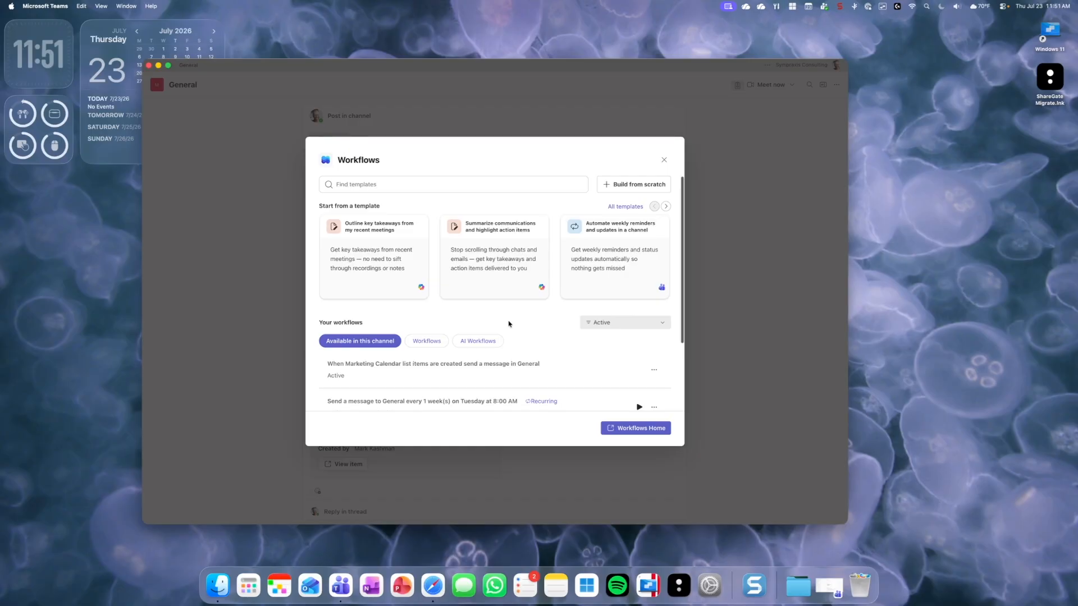
Start building a channel workflow from scratch and look through the available triggers and actions without choosing any.
{"action": "left_click", "coordinate": [631, 185]}
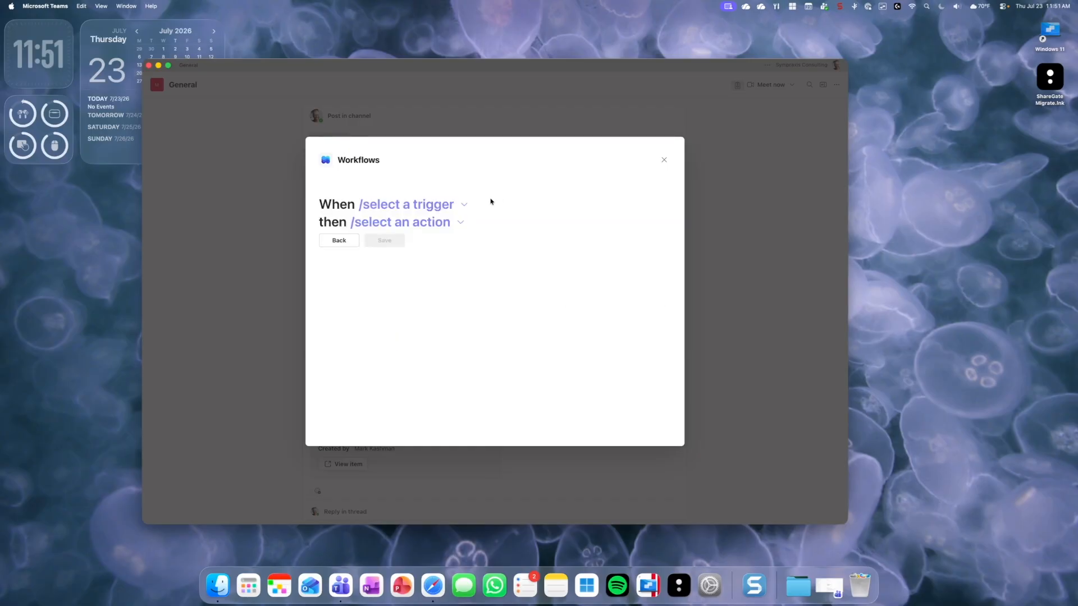
{"action": "left_click", "coordinate": [454, 208]}
{"action": "left_click", "coordinate": [533, 216]}
{"action": "left_click", "coordinate": [458, 223]}
{"action": "left_click", "coordinate": [549, 222]}
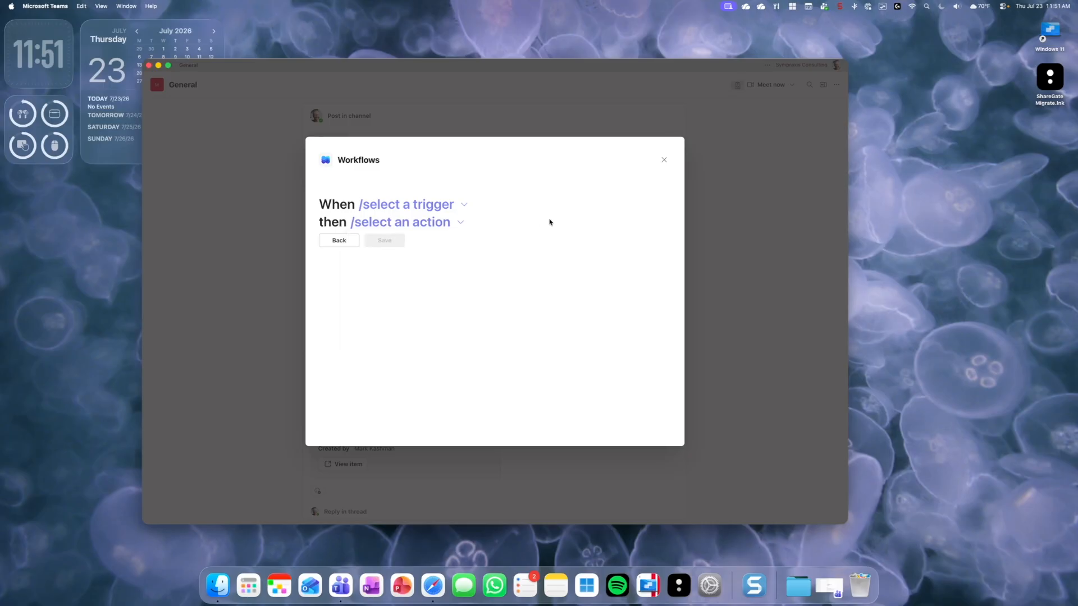